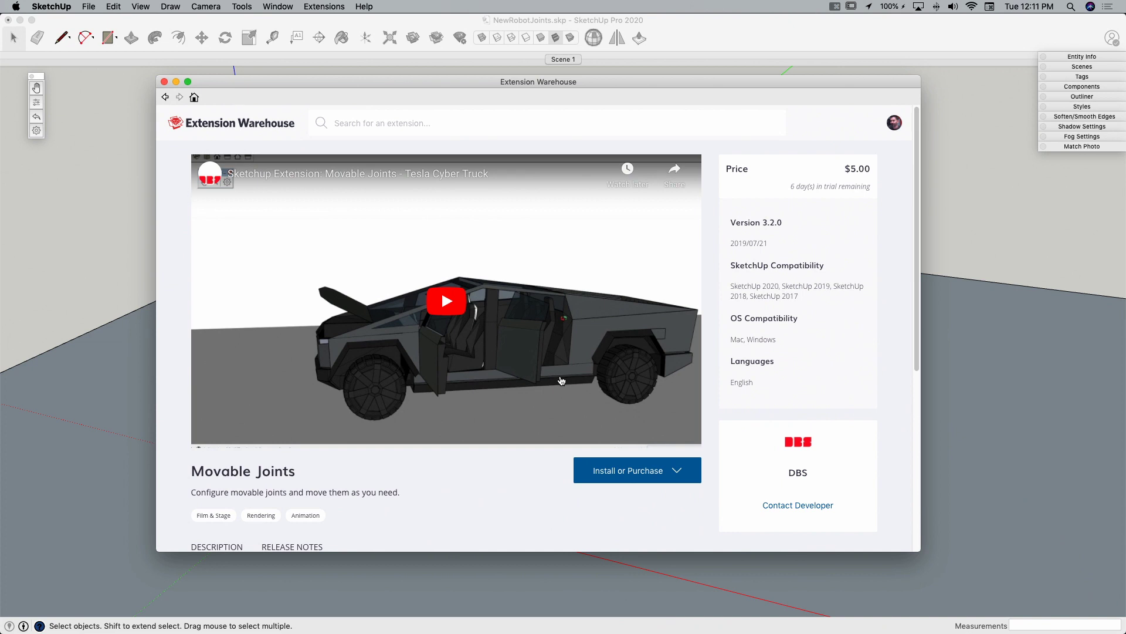
- Close the Movable Joints Extension Warehouse page to return to the robot model
{"action": "left_click", "coordinate": [164, 81]}
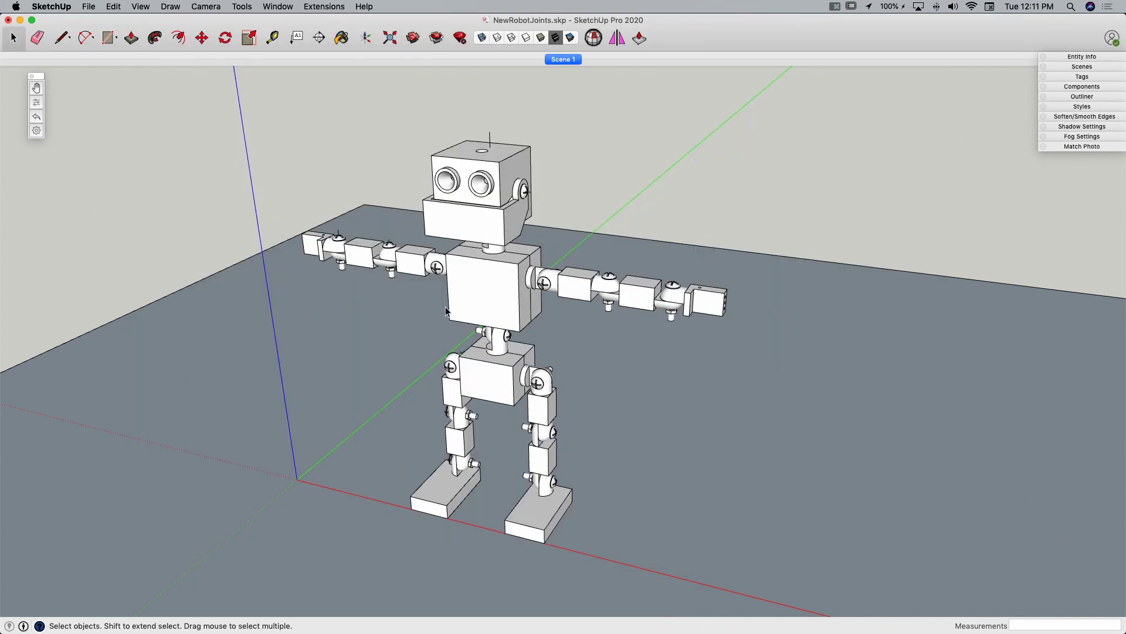
- Orbit to face the robot and shift the Movable Joints toolbar slightly
{"action": "middle_click_drag", "start_coordinate": [348, 297], "coordinate": [643, 302]}
{"action": "scroll", "coordinate": [351, 200], "scroll_direction": "up", "scroll_amount": 3}
{"action": "scroll", "coordinate": [662, 250], "scroll_direction": "down", "scroll_amount": 2}
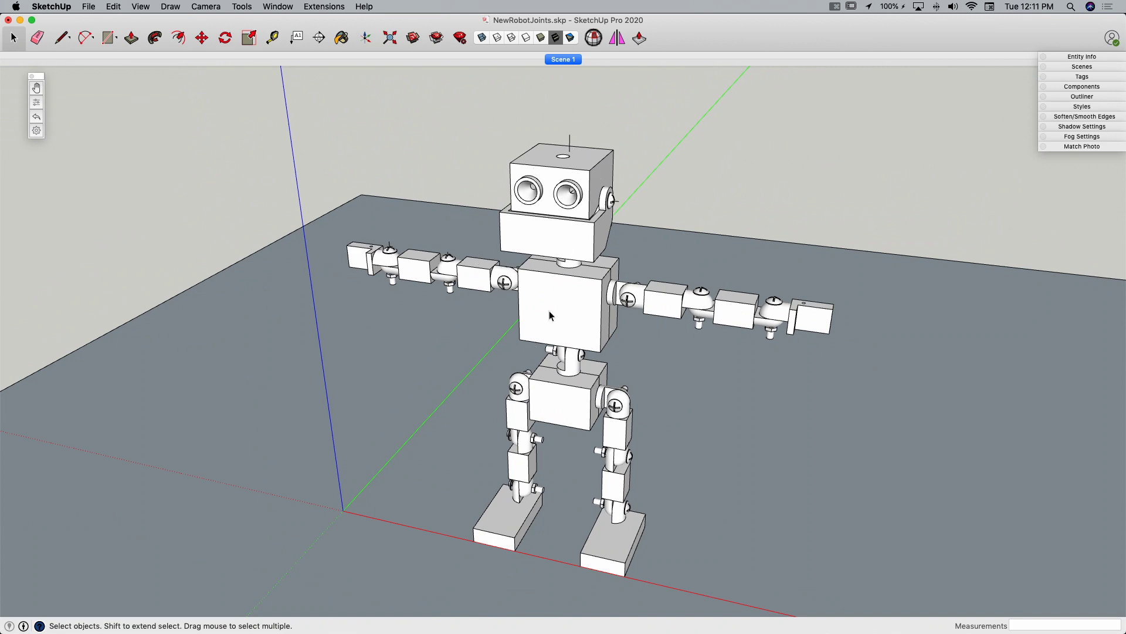
{"action": "middle_click_drag", "start_coordinate": [549, 311], "coordinate": [531, 301]}
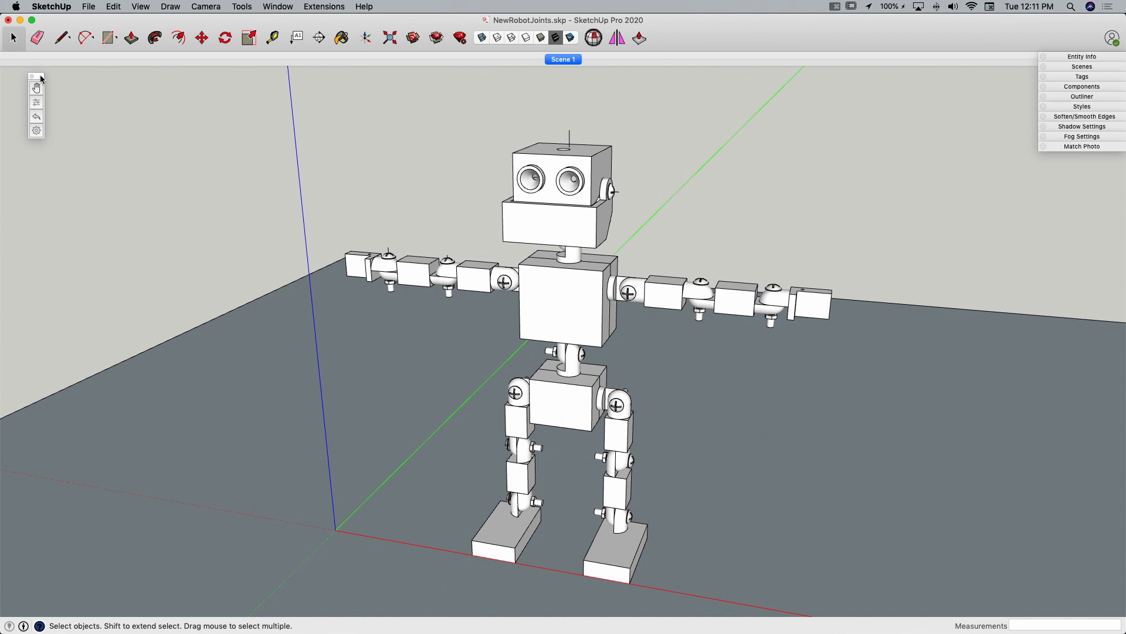
{"action": "left_click_drag", "start_coordinate": [41, 78], "coordinate": [62, 90]}
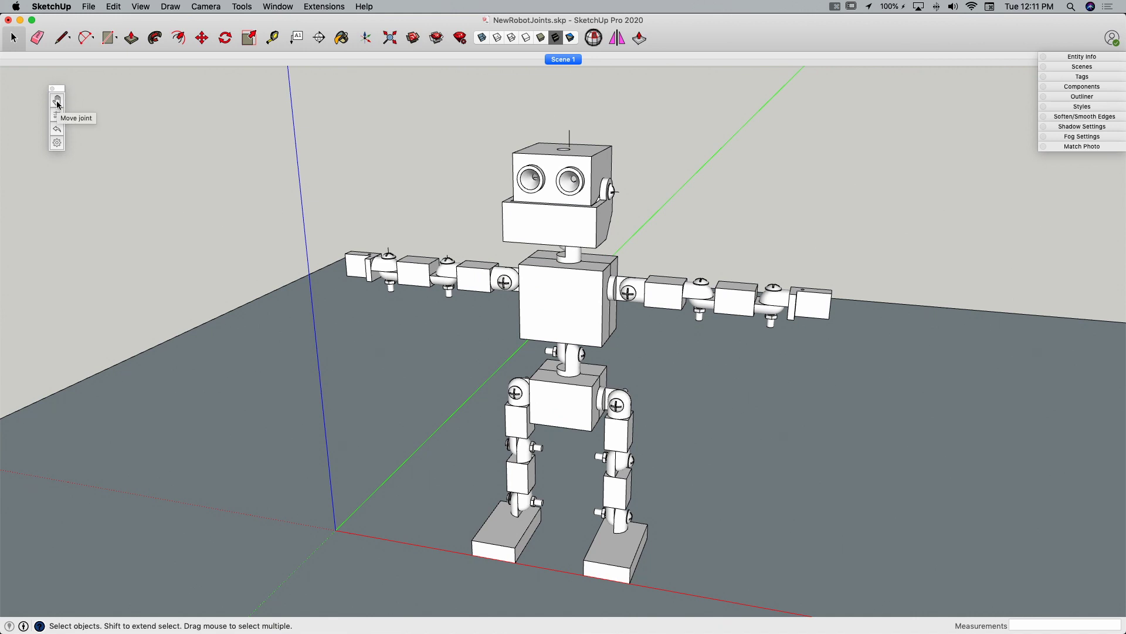
- Swing the robot's jaw part on its hinge with the Move joint tool
{"action": "left_click", "coordinate": [58, 104]}
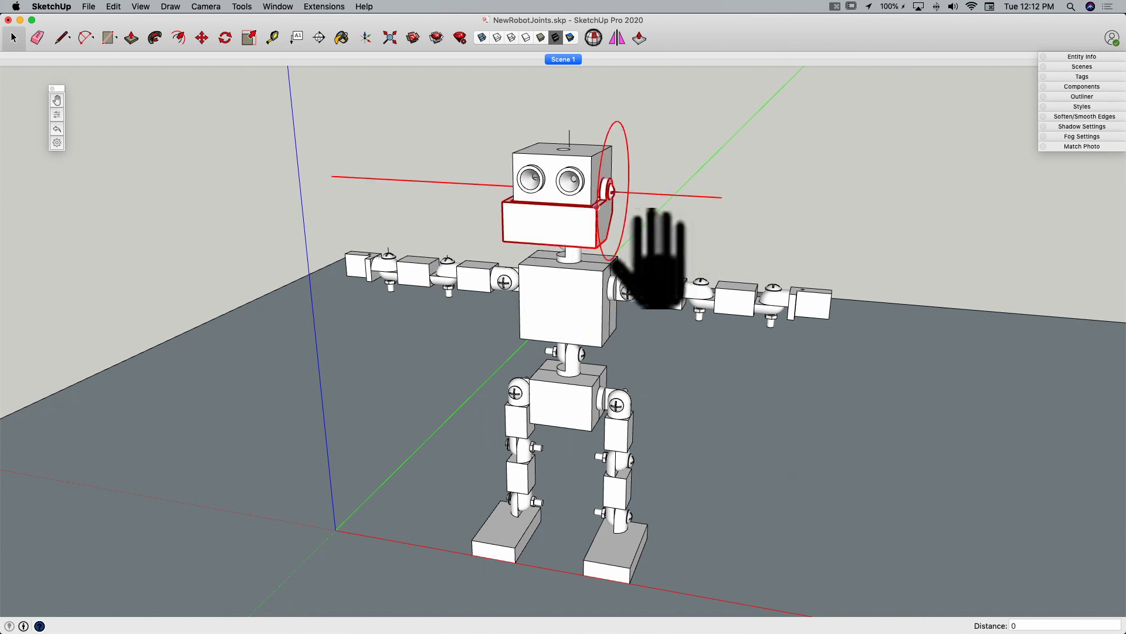
{"action": "left_click_drag", "start_coordinate": [606, 212], "coordinate": [264, 275]}
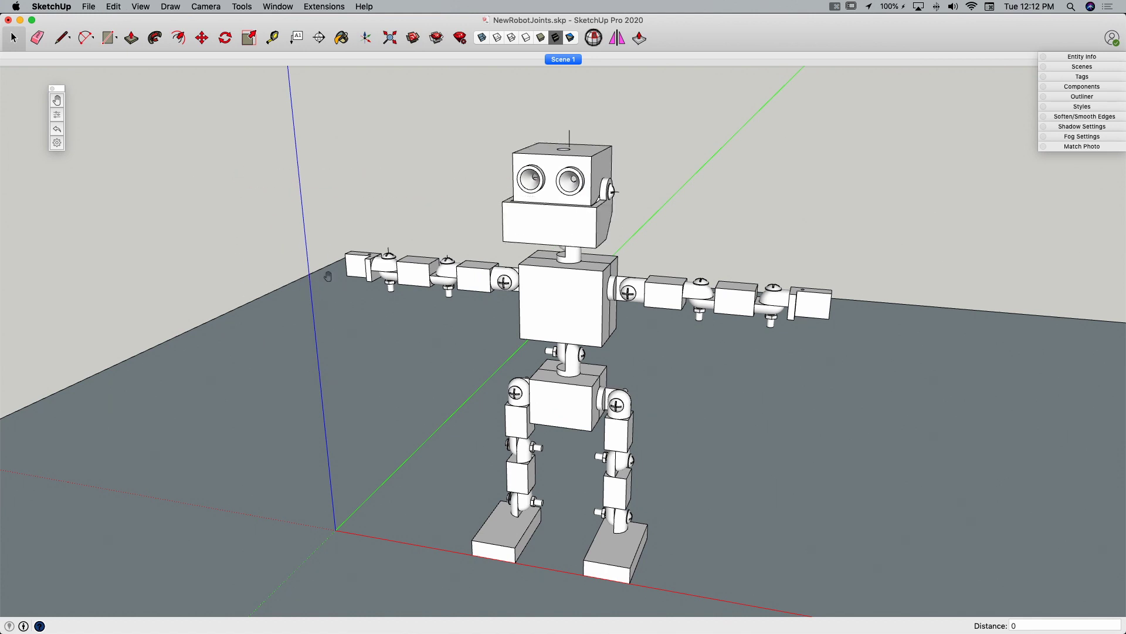
{"action": "left_click", "coordinate": [560, 146]}
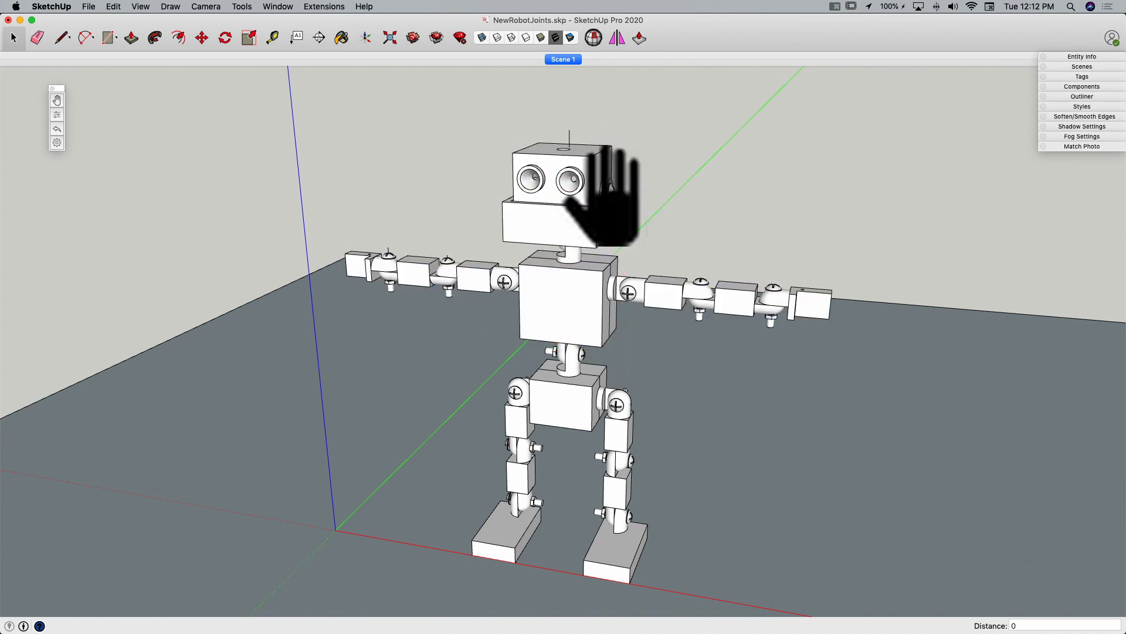
- Tilt the robot's head back on its neck joint
{"action": "left_click_drag", "start_coordinate": [560, 146], "coordinate": [443, 107]}
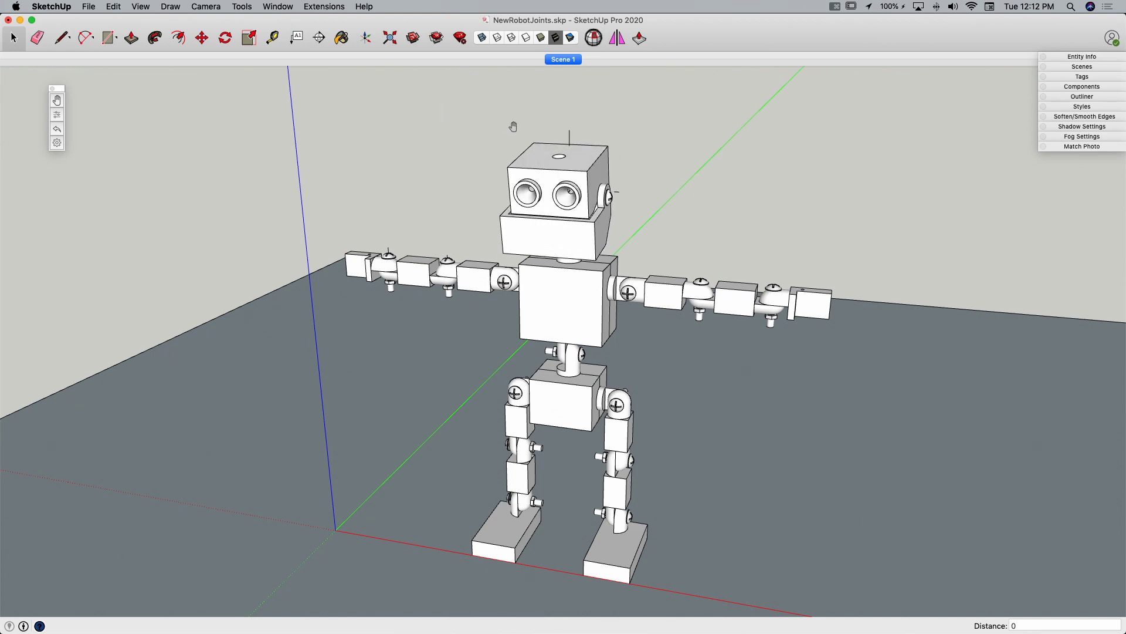
{"action": "middle_click_drag", "start_coordinate": [624, 297], "coordinate": [468, 226]}
{"action": "middle_click_drag", "start_coordinate": [607, 299], "coordinate": [611, 307], "text": "shift"}
{"action": "left_click_drag", "start_coordinate": [569, 254], "coordinate": [315, 240]}
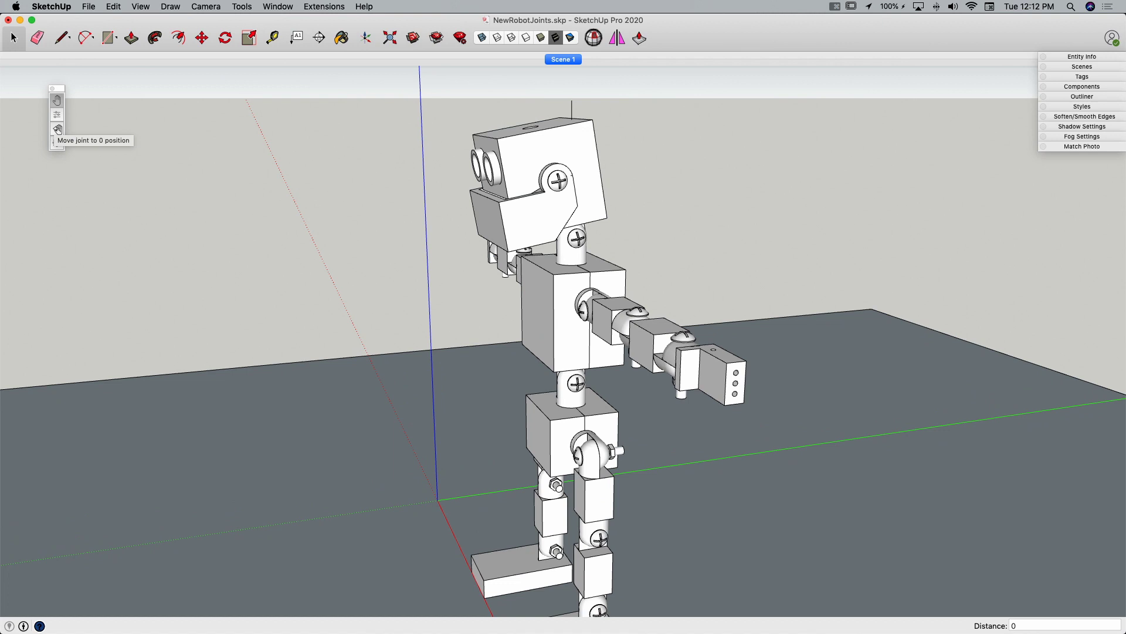
- Reset all joints to zero, straighten the head's lower part and orbit to a front view
{"action": "left_click", "coordinate": [58, 129]}
{"action": "middle_click_drag", "start_coordinate": [194, 176], "coordinate": [334, 227]}
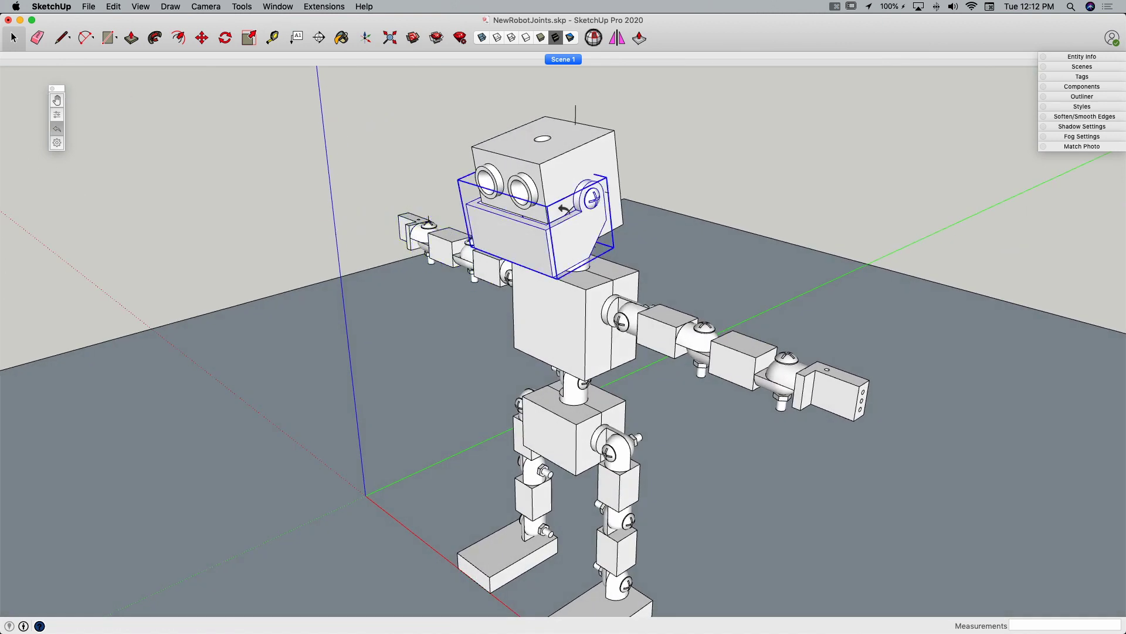
{"action": "left_click", "coordinate": [588, 195]}
{"action": "left_click_drag", "start_coordinate": [563, 176], "coordinate": [569, 200]}
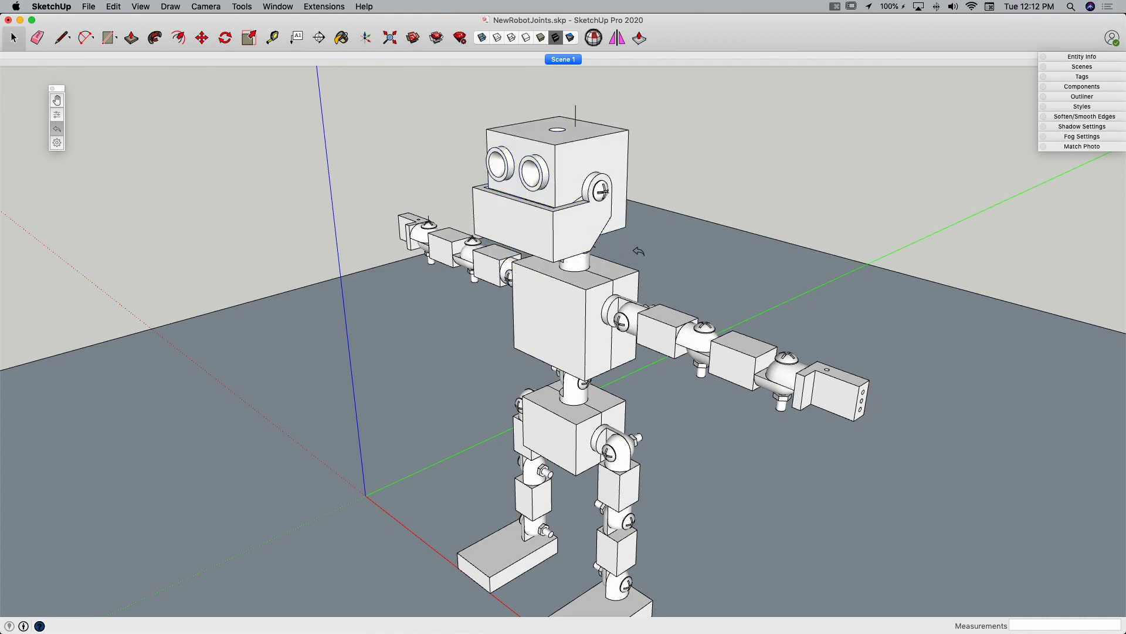
{"action": "middle_click_drag", "start_coordinate": [351, 310], "coordinate": [455, 312]}
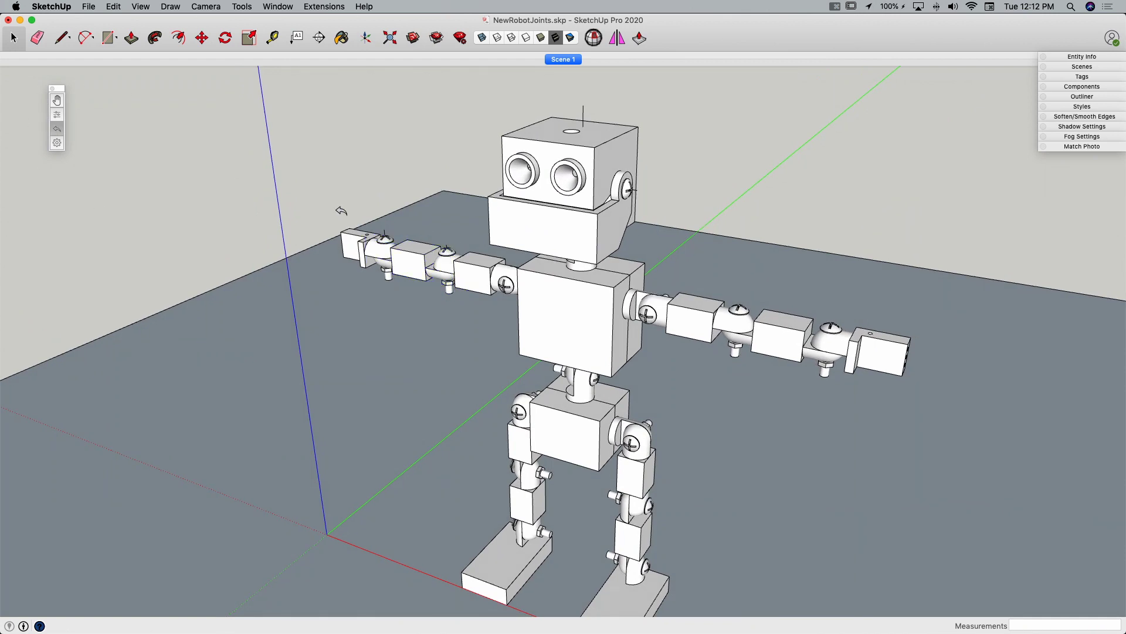
{"action": "left_click", "coordinate": [411, 264]}
- Clear the selection and zoom in on the right wrist dome
{"action": "left_click", "coordinate": [913, 410]}
{"action": "scroll", "coordinate": [447, 372], "scroll_direction": "down", "scroll_amount": 3}
{"action": "scroll", "coordinate": [671, 382], "scroll_direction": "up", "scroll_amount": 10}
{"action": "middle_click_drag", "start_coordinate": [671, 382], "coordinate": [533, 319]}
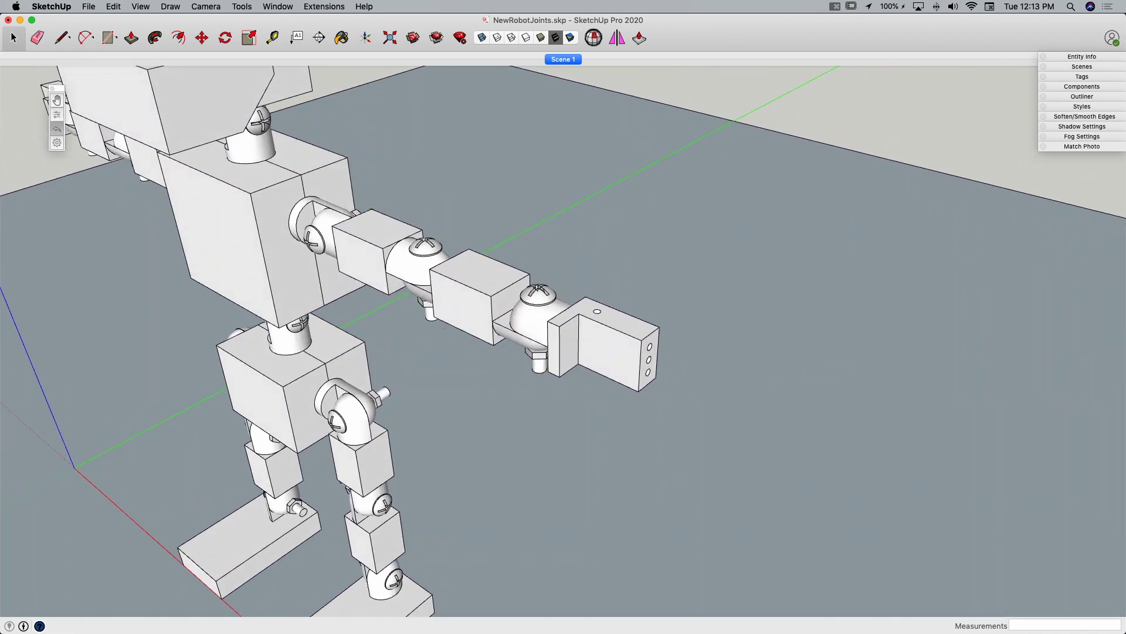
{"action": "scroll", "coordinate": [535, 297], "scroll_direction": "up", "scroll_amount": 5}
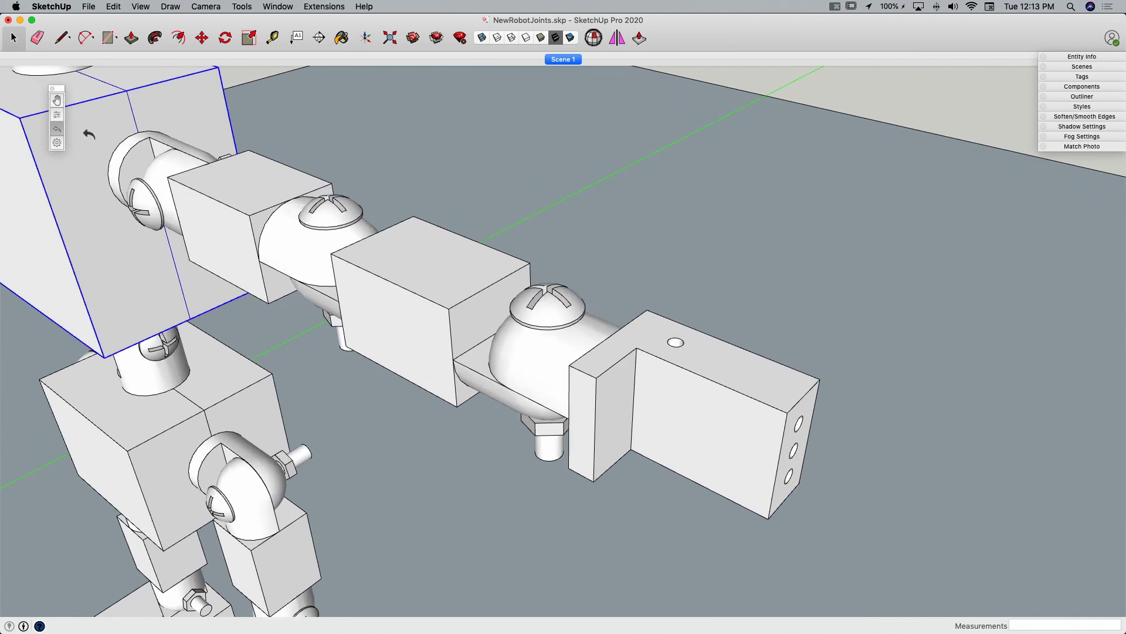
{"action": "scroll", "coordinate": [551, 312], "scroll_direction": "up", "scroll_amount": 8}
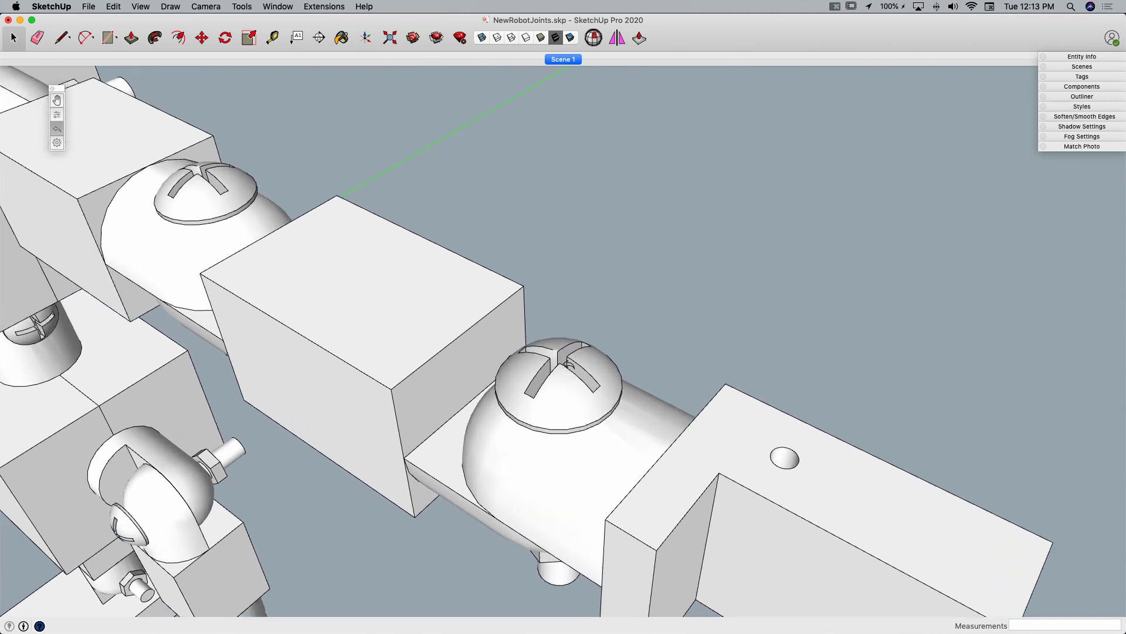
{"action": "scroll", "coordinate": [563, 365], "scroll_direction": "up", "scroll_amount": 4}
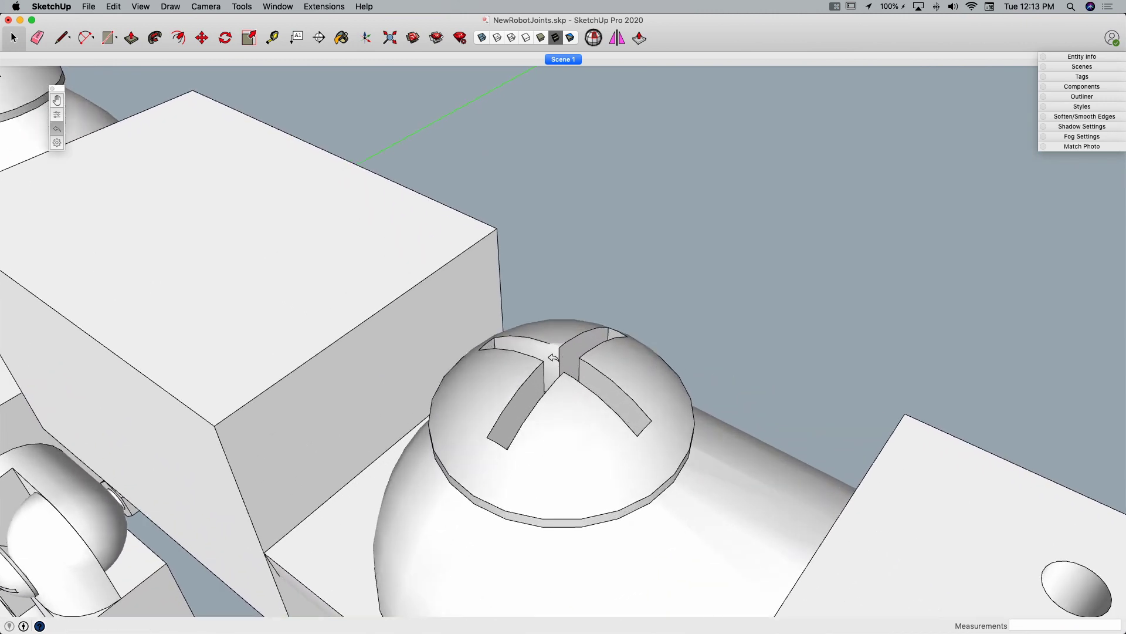
- Draw a short vertical line up the blue axis from the dome's centre, erasing stray edges
{"action": "key", "text": "l"}
{"action": "left_click", "coordinate": [543, 361]}
{"action": "middle_click_drag", "start_coordinate": [578, 357], "coordinate": [595, 329]}
{"action": "left_click", "coordinate": [594, 330]}
{"action": "left_click", "coordinate": [587, 344]}
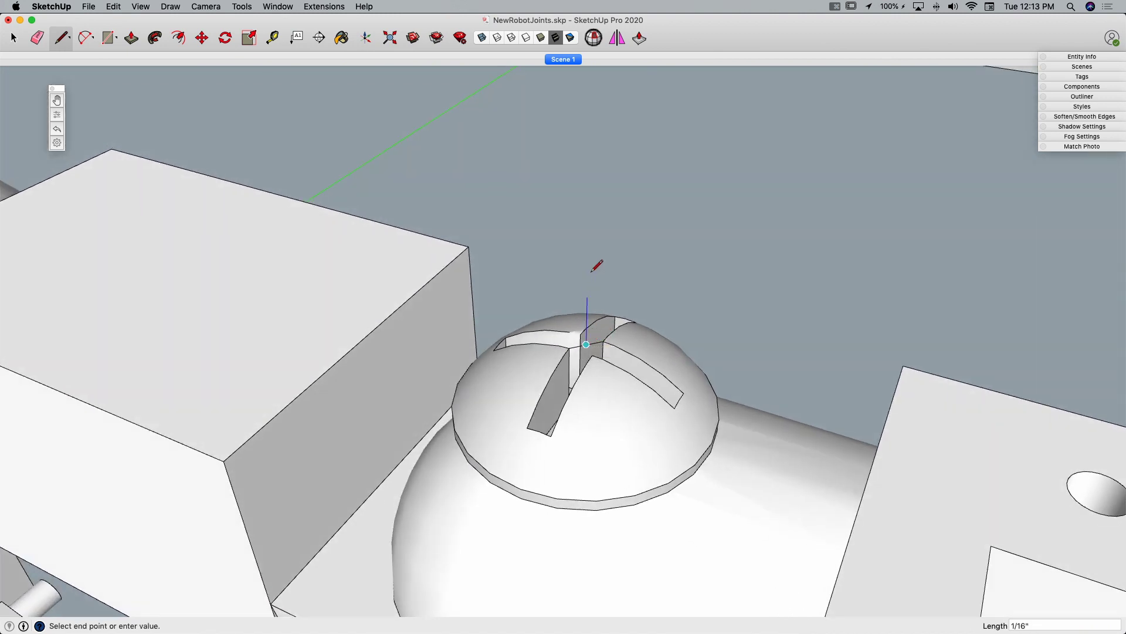
{"action": "left_click", "coordinate": [598, 268]}
{"action": "key", "text": "e"}
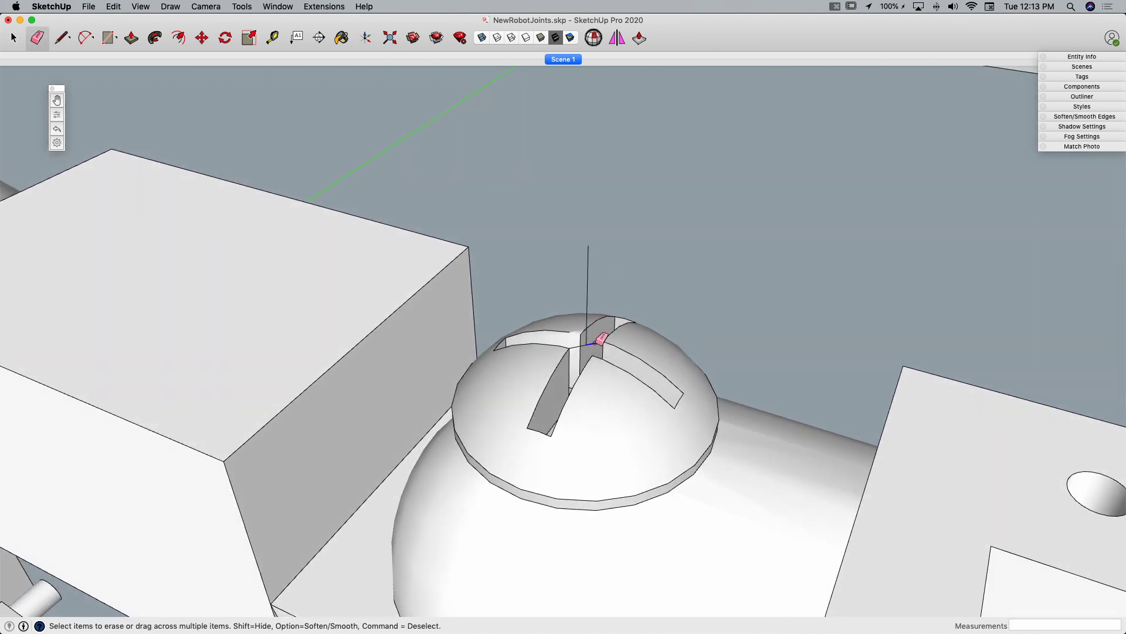
{"action": "scroll", "coordinate": [574, 346], "scroll_direction": "down", "scroll_amount": 10}
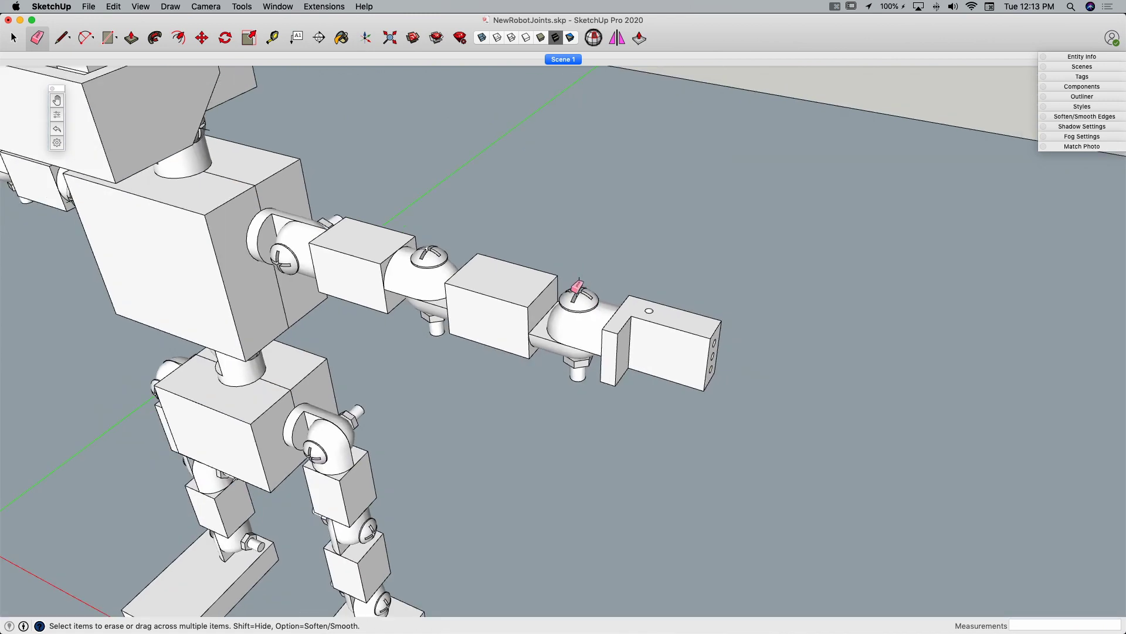
{"action": "key", "text": "space"}
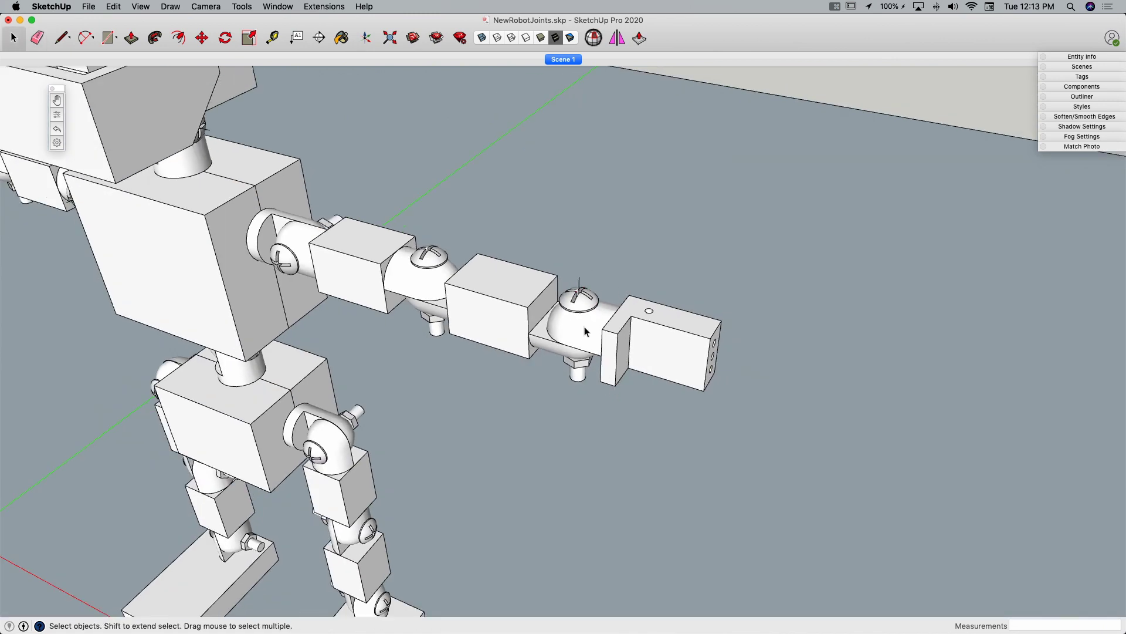
- Set the hand component as a hinge joint using the vertical line as its axis
{"action": "left_click", "coordinate": [632, 342]}
{"action": "middle_click_drag", "start_coordinate": [594, 384], "coordinate": [646, 261]}
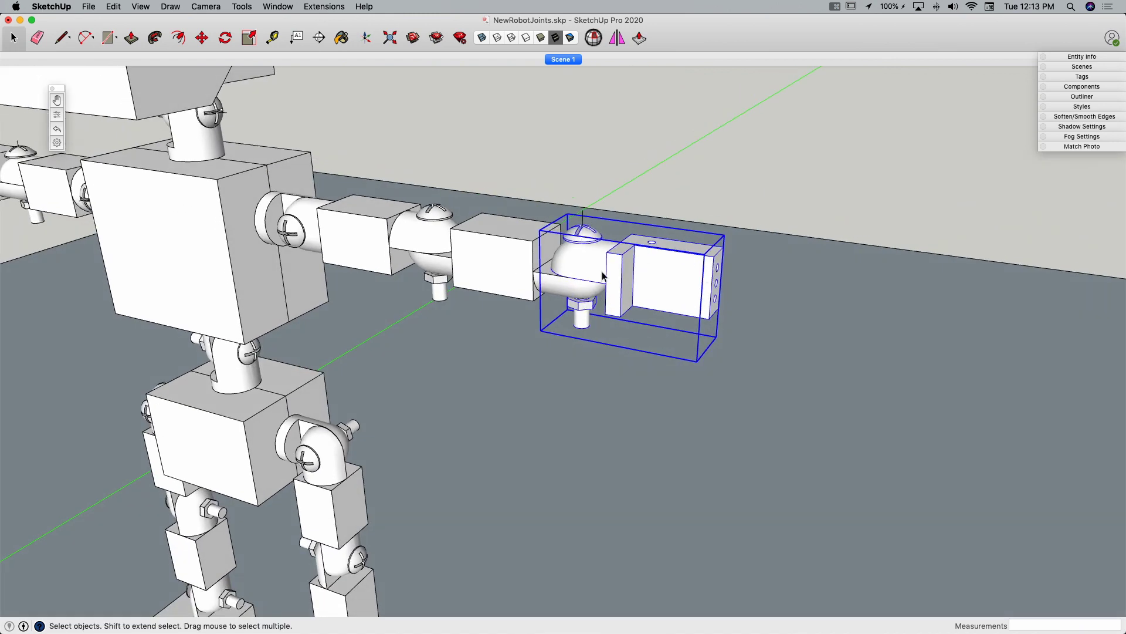
{"action": "middle_click_drag", "start_coordinate": [622, 271], "coordinate": [607, 320]}
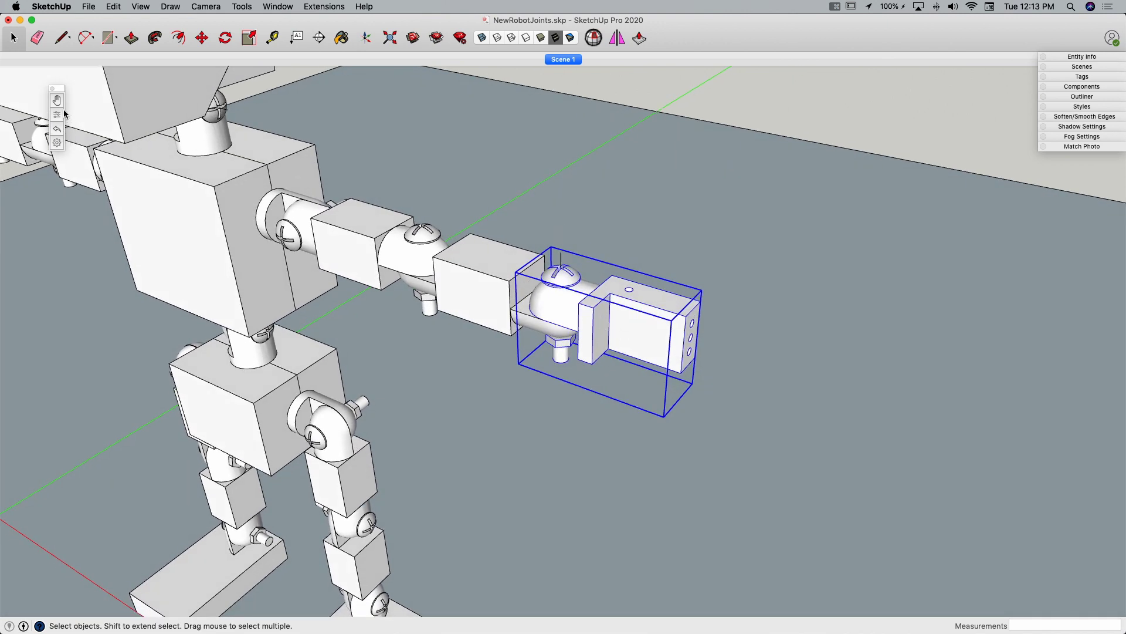
{"action": "left_click", "coordinate": [58, 143]}
{"action": "left_click_drag", "start_coordinate": [132, 72], "coordinate": [939, 92]}
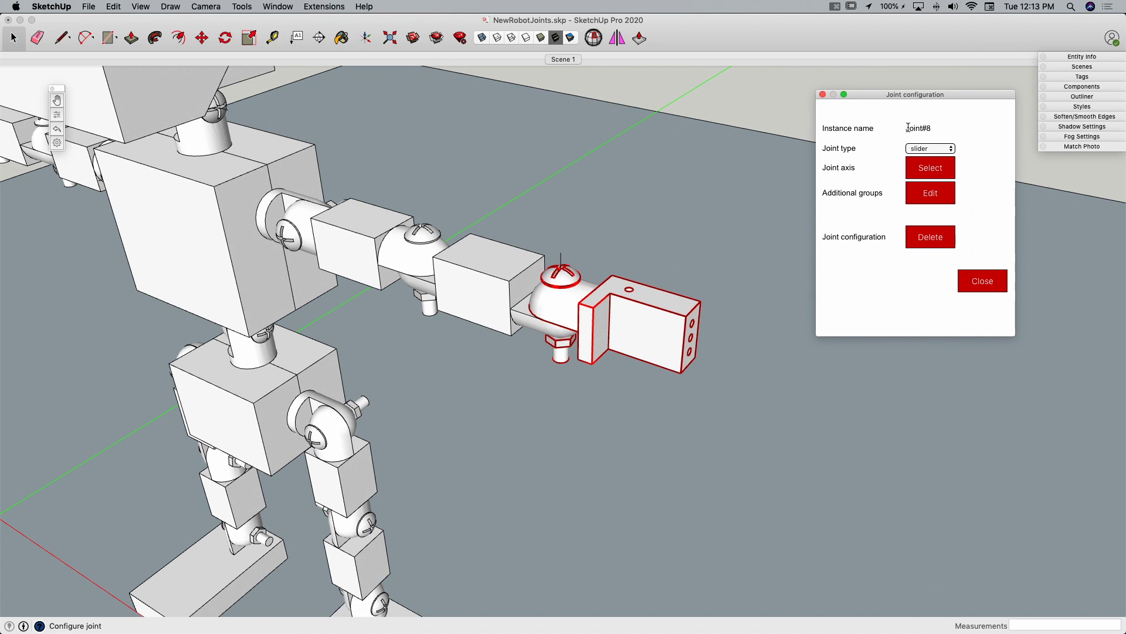
{"action": "left_click", "coordinate": [929, 150]}
{"action": "left_click", "coordinate": [935, 158]}
{"action": "left_click", "coordinate": [937, 176]}
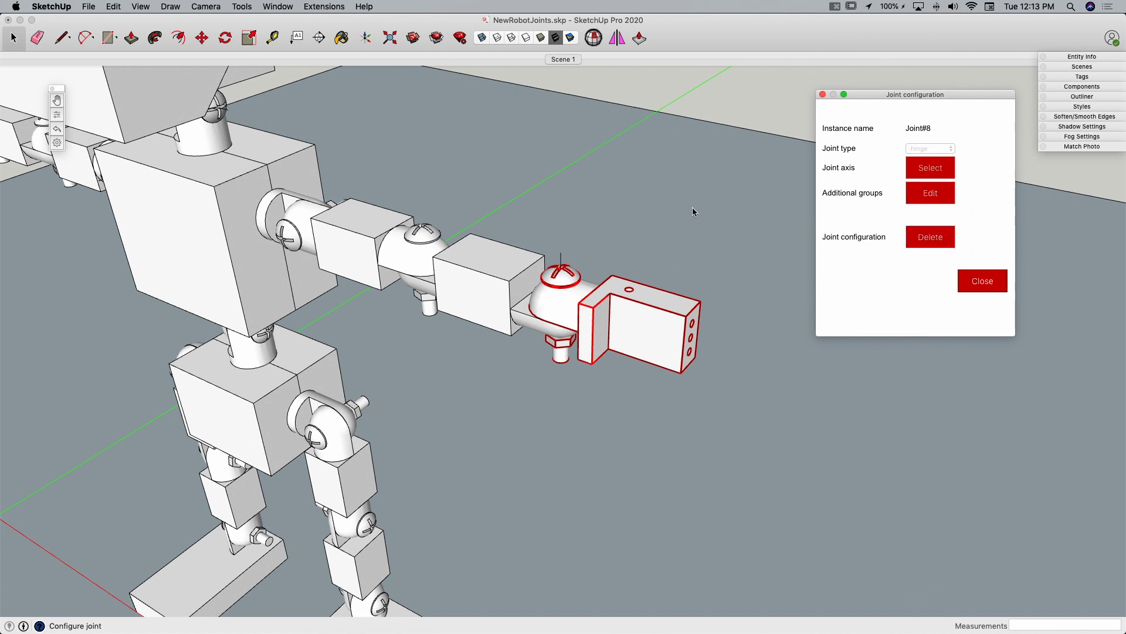
{"action": "left_click", "coordinate": [560, 262]}
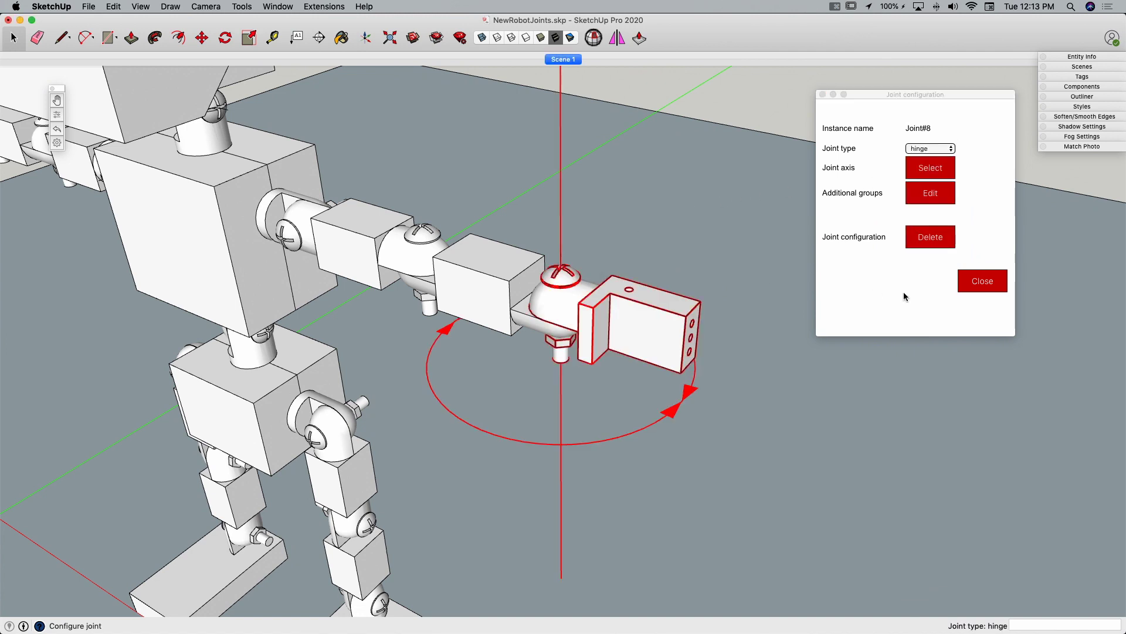
{"action": "left_click", "coordinate": [993, 284]}
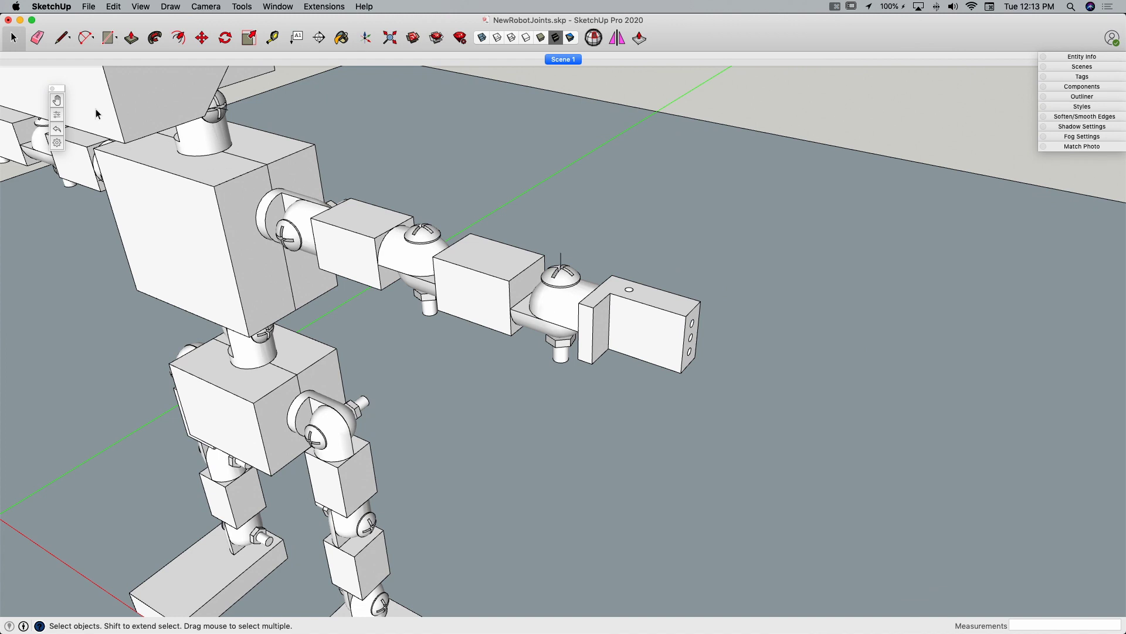
- Swing the end hand bracket around its new wrist hinge with the hand tool
{"action": "left_click", "coordinate": [57, 101]}
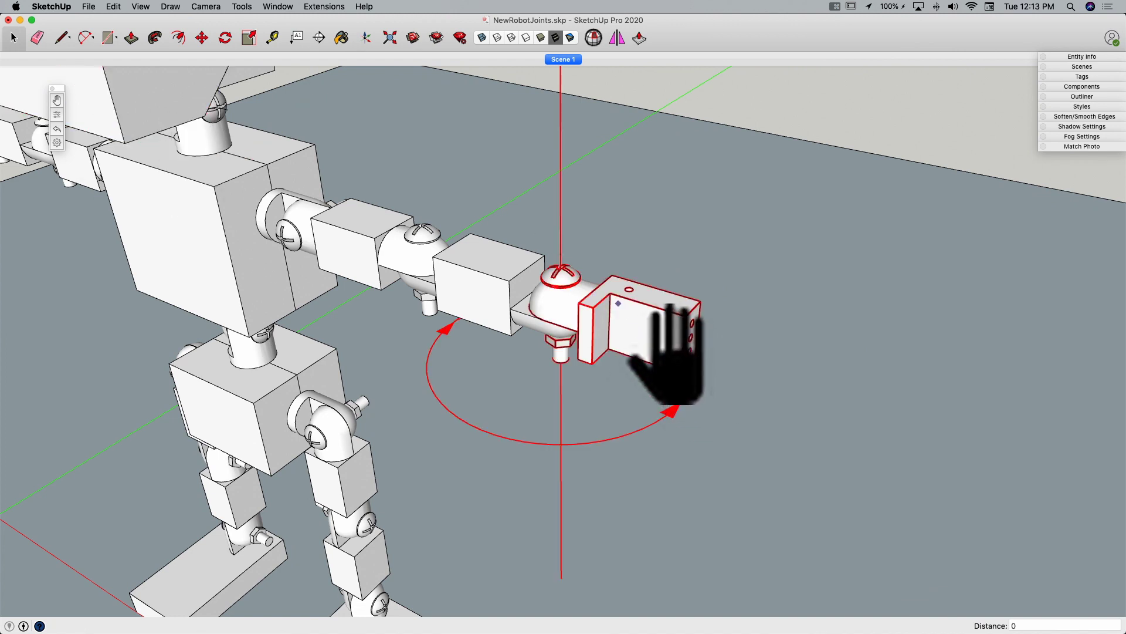
{"action": "left_click_drag", "start_coordinate": [623, 309], "coordinate": [731, 258]}
{"action": "scroll", "coordinate": [975, 391], "scroll_direction": "down", "scroll_amount": 5}
- Snap the hand bracket straight and open the joint control panel, enlarged to show every joint
{"action": "left_click", "coordinate": [57, 131]}
{"action": "left_click", "coordinate": [526, 159]}
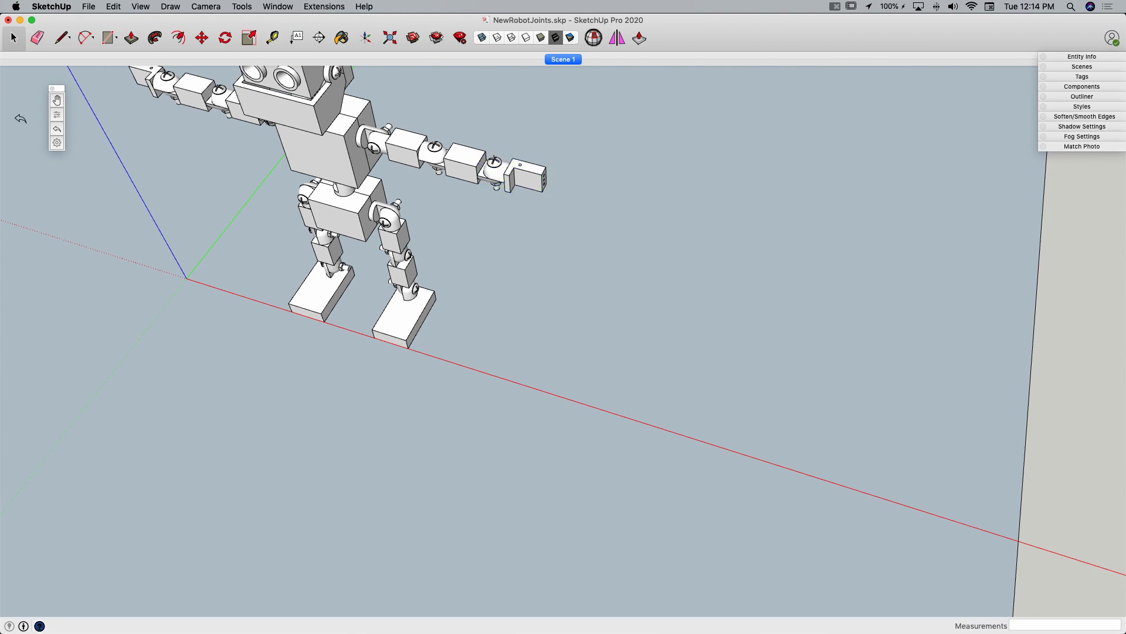
{"action": "left_click", "coordinate": [57, 115]}
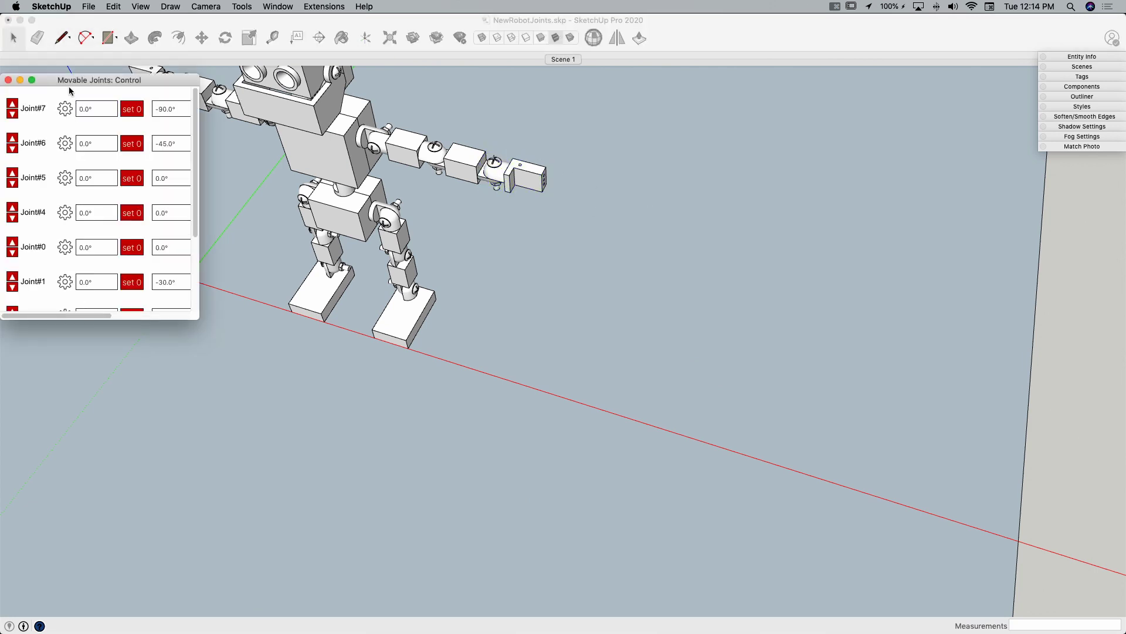
{"action": "left_click_drag", "start_coordinate": [76, 82], "coordinate": [737, 105]}
{"action": "left_click_drag", "start_coordinate": [859, 350], "coordinate": [1021, 483]}
{"action": "middle_click_drag", "start_coordinate": [651, 458], "coordinate": [622, 252]}
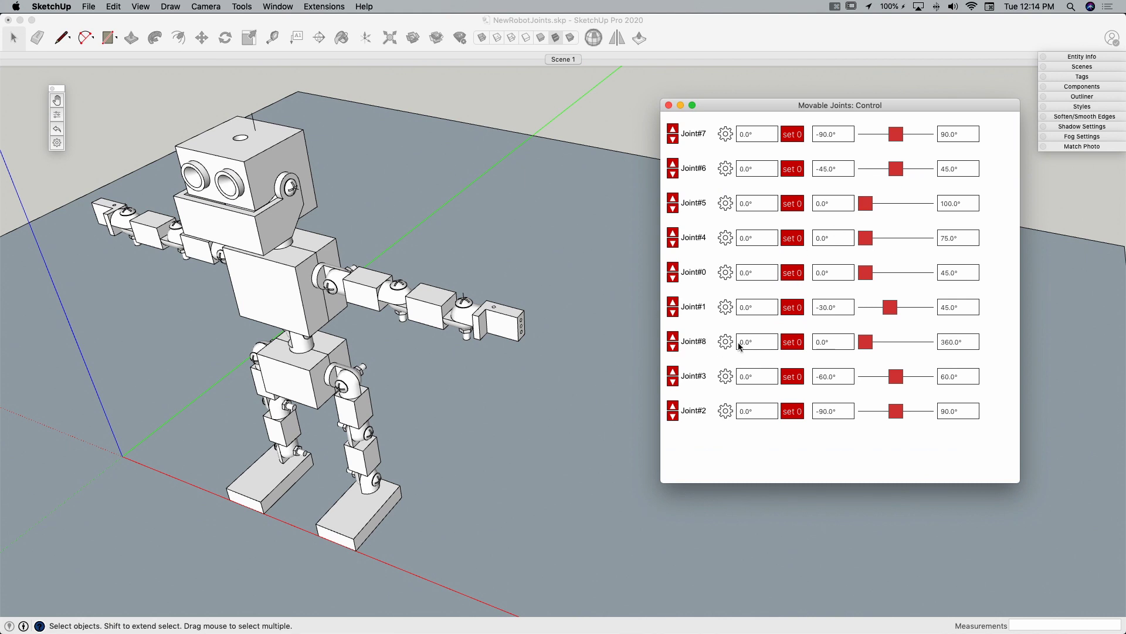
- Test Joint#8's slider and limit it to a -45° minimum and 45° maximum
{"action": "left_click", "coordinate": [866, 349]}
{"action": "scroll", "coordinate": [461, 302], "scroll_direction": "up", "scroll_amount": 5}
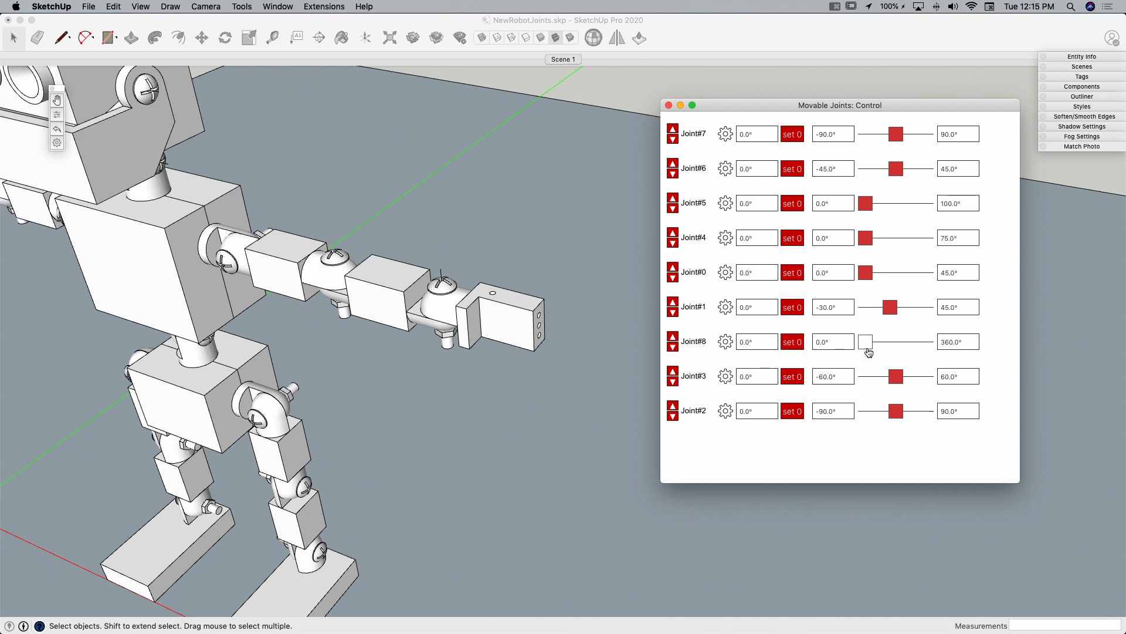
{"action": "mouse_move", "coordinate": [870, 351]}
{"action": "left_mouse_down"}
{"action": "mouse_move", "coordinate": [938, 352]}
{"action": "mouse_move", "coordinate": [848, 345]}
{"action": "mouse_move", "coordinate": [937, 351]}
{"action": "mouse_move", "coordinate": [854, 344]}
{"action": "mouse_move", "coordinate": [886, 346]}
{"action": "mouse_move", "coordinate": [866, 349]}
{"action": "mouse_move", "coordinate": [876, 349]}
{"action": "left_mouse_up"}
{"action": "left_click", "coordinate": [956, 342]}
{"action": "triple_click", "coordinate": [956, 343]}
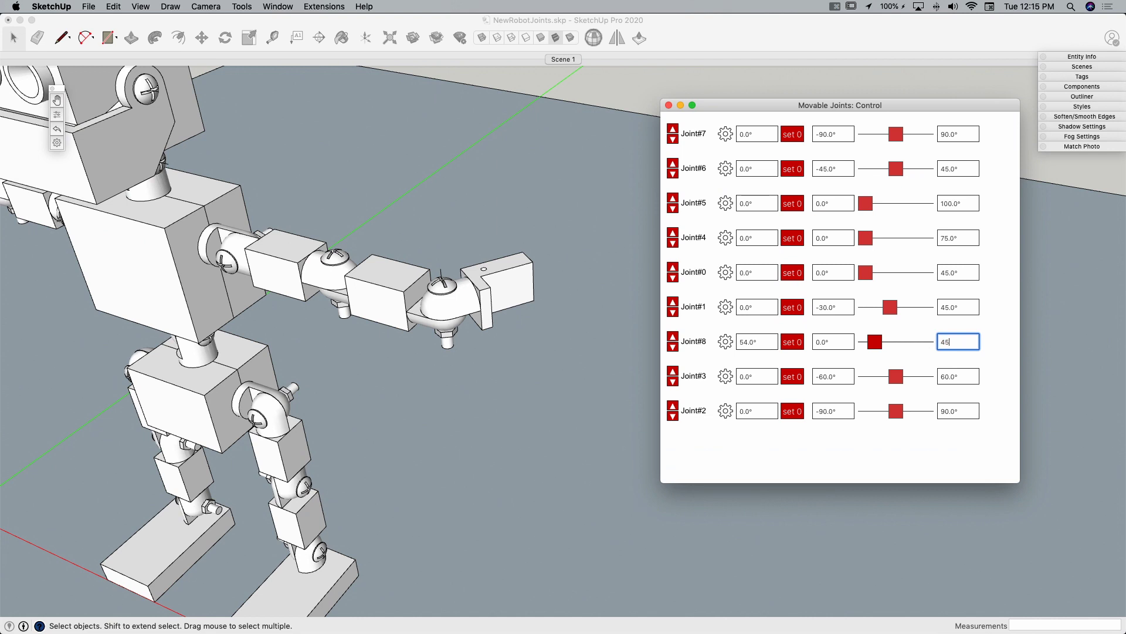
{"action": "key", "text": "Return"}
{"action": "left_click_drag", "start_coordinate": [926, 345], "coordinate": [860, 343]}
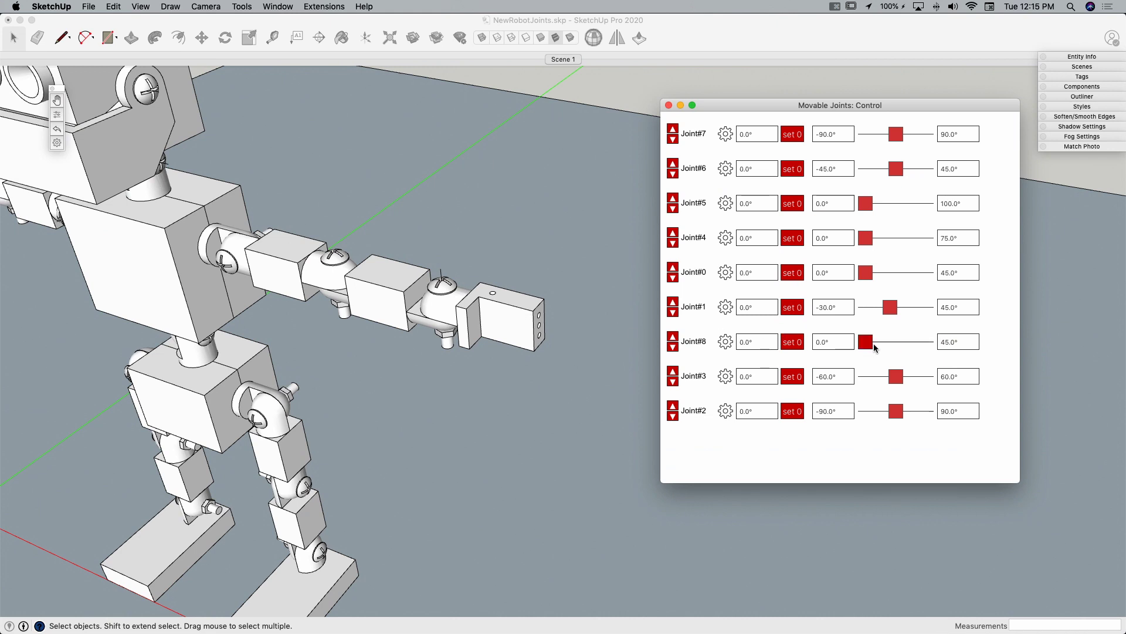
{"action": "triple_click", "coordinate": [836, 343]}
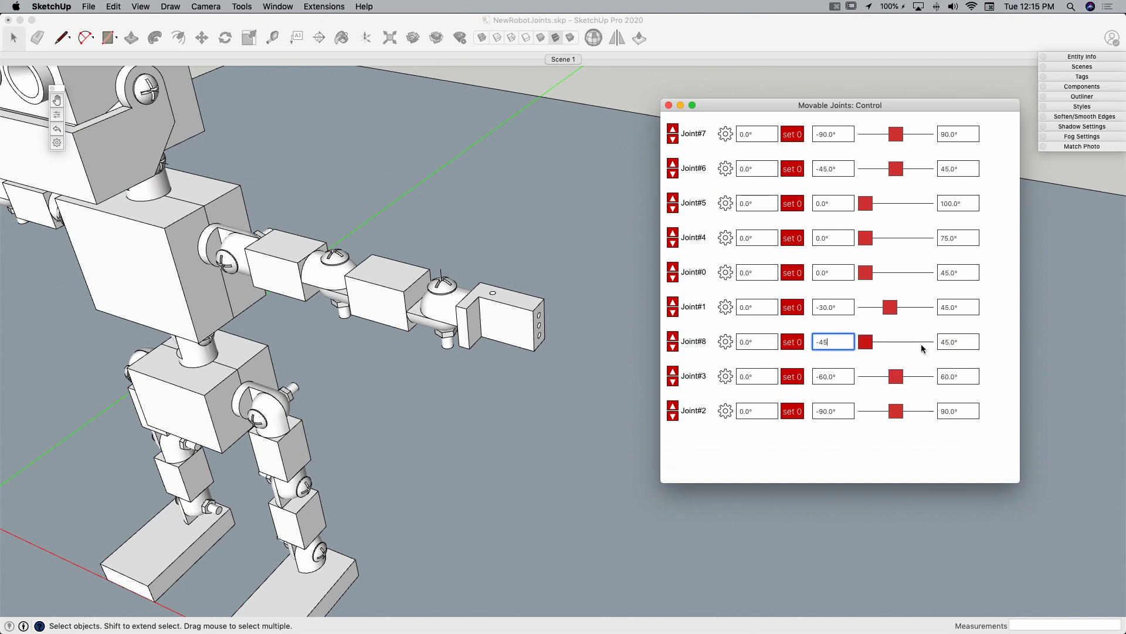
{"action": "key", "text": "Return"}
- Rotate the hand to its 45° limit, then set Joint#8 back to 0°
{"action": "mouse_move", "coordinate": [906, 343]}
{"action": "left_mouse_down"}
{"action": "mouse_move", "coordinate": [932, 351]}
{"action": "mouse_move", "coordinate": [847, 344]}
{"action": "mouse_move", "coordinate": [924, 346]}
{"action": "left_mouse_up"}
{"action": "double_click", "coordinate": [755, 341]}
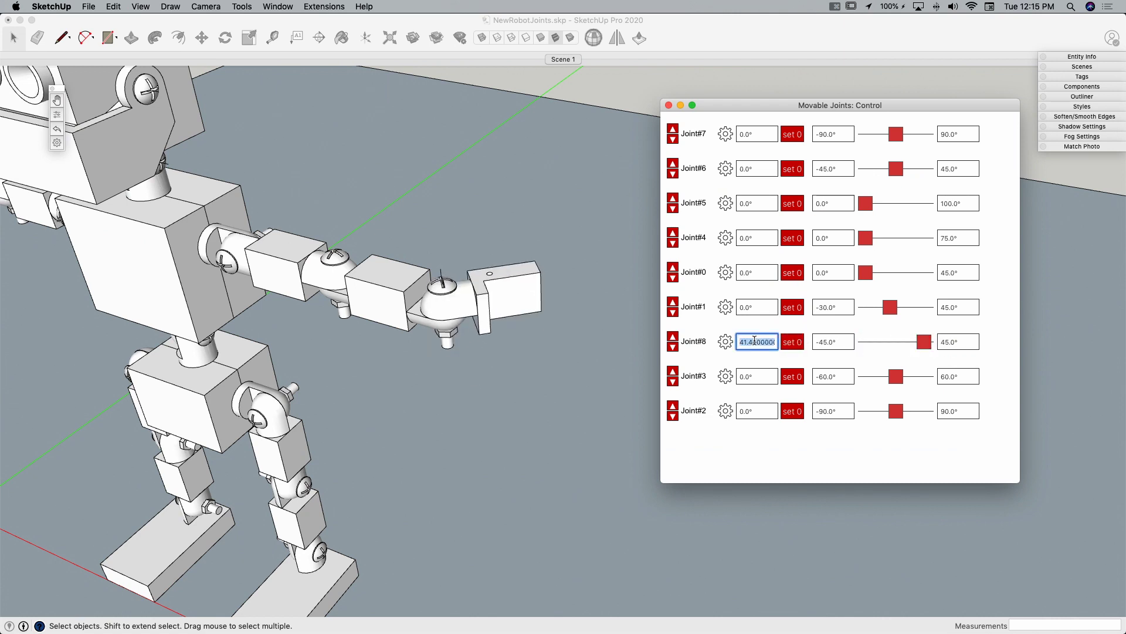
{"action": "type", "text": "0"}
{"action": "key", "text": "Return"}
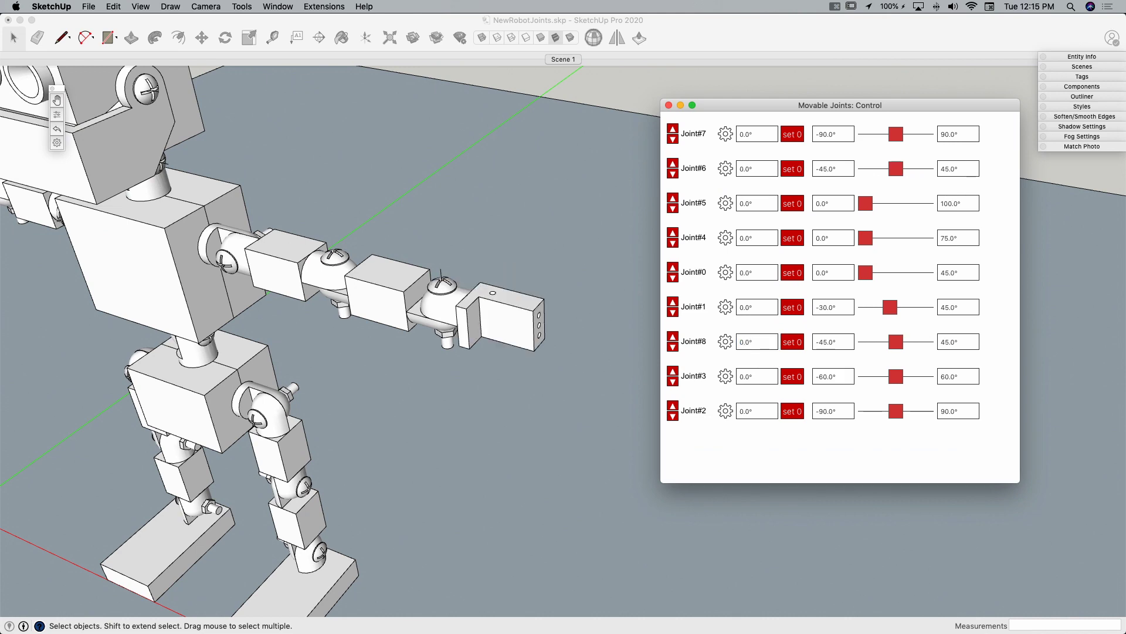
- Orbit to the head, test Joint#0's rotation and reset it to 0°
{"action": "scroll", "coordinate": [462, 290], "scroll_direction": "down", "scroll_amount": 5}
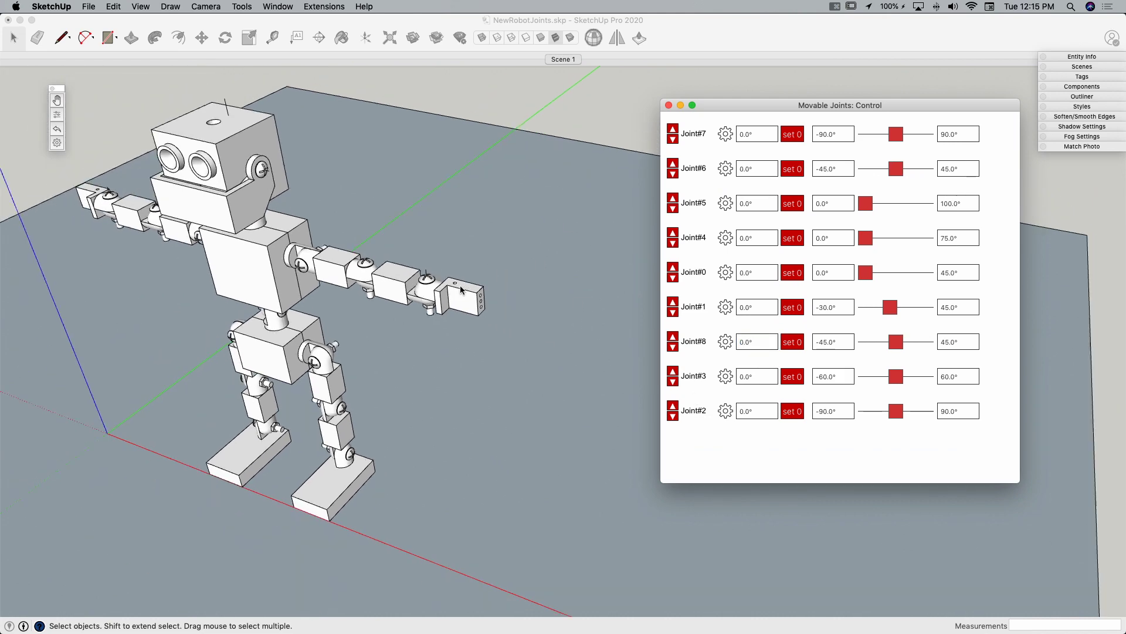
{"action": "scroll", "coordinate": [92, 110], "scroll_direction": "up", "scroll_amount": 6}
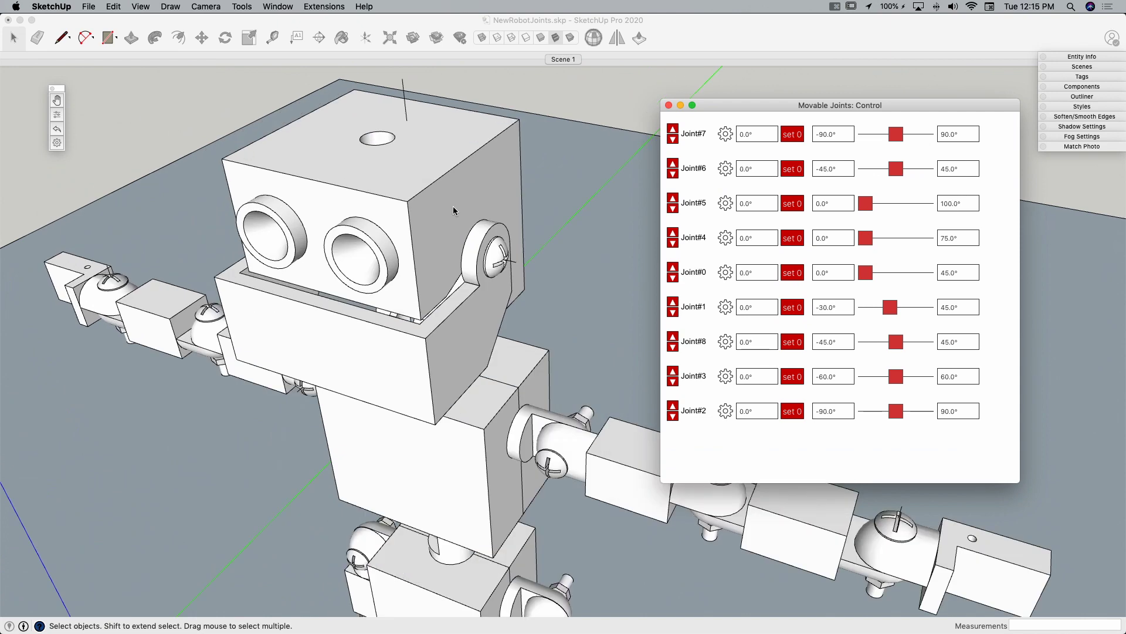
{"action": "middle_click_drag", "start_coordinate": [555, 251], "coordinate": [562, 266]}
{"action": "scroll", "coordinate": [458, 275], "scroll_direction": "down", "scroll_amount": 3}
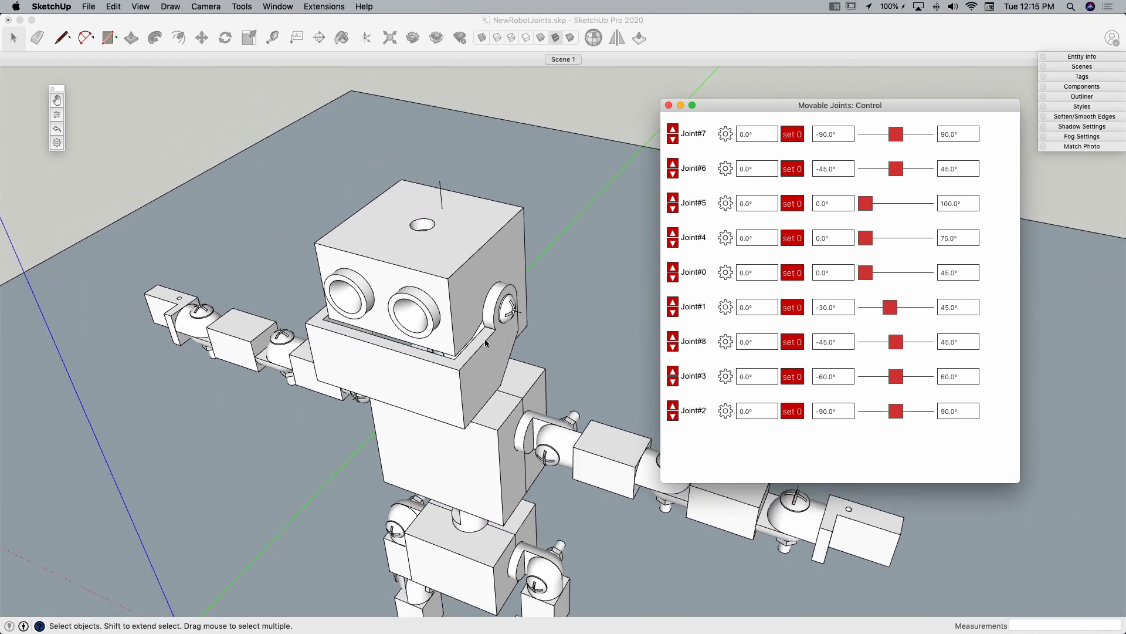
{"action": "scroll", "coordinate": [446, 212], "scroll_direction": "up", "scroll_amount": 5}
{"action": "middle_click_drag", "start_coordinate": [446, 212], "coordinate": [463, 170]}
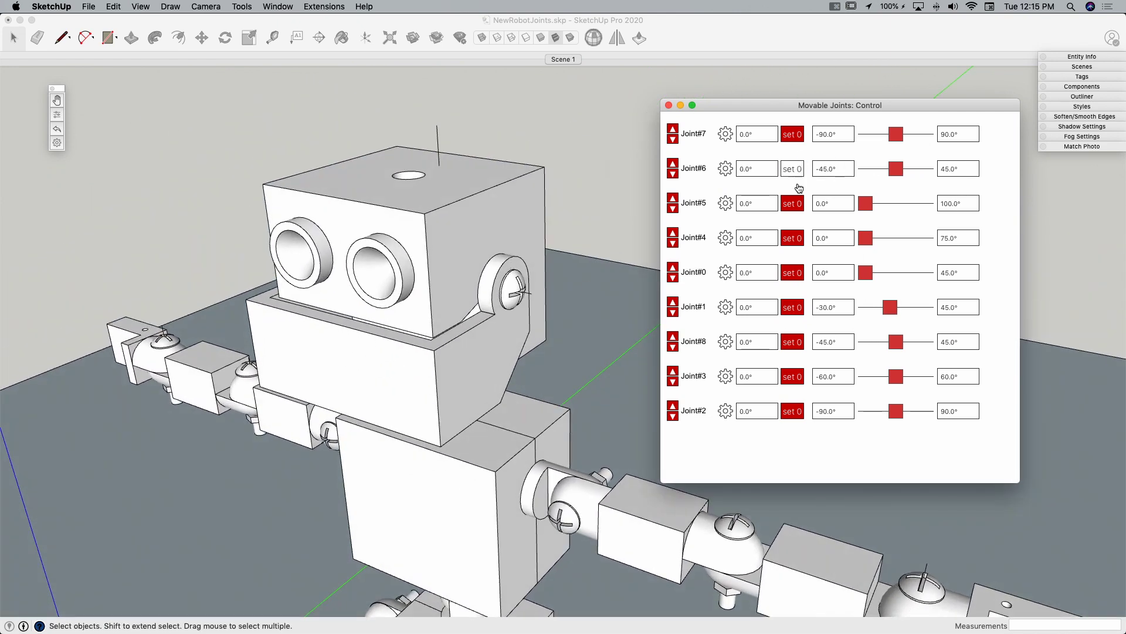
{"action": "middle_click_drag", "start_coordinate": [644, 272], "coordinate": [629, 227]}
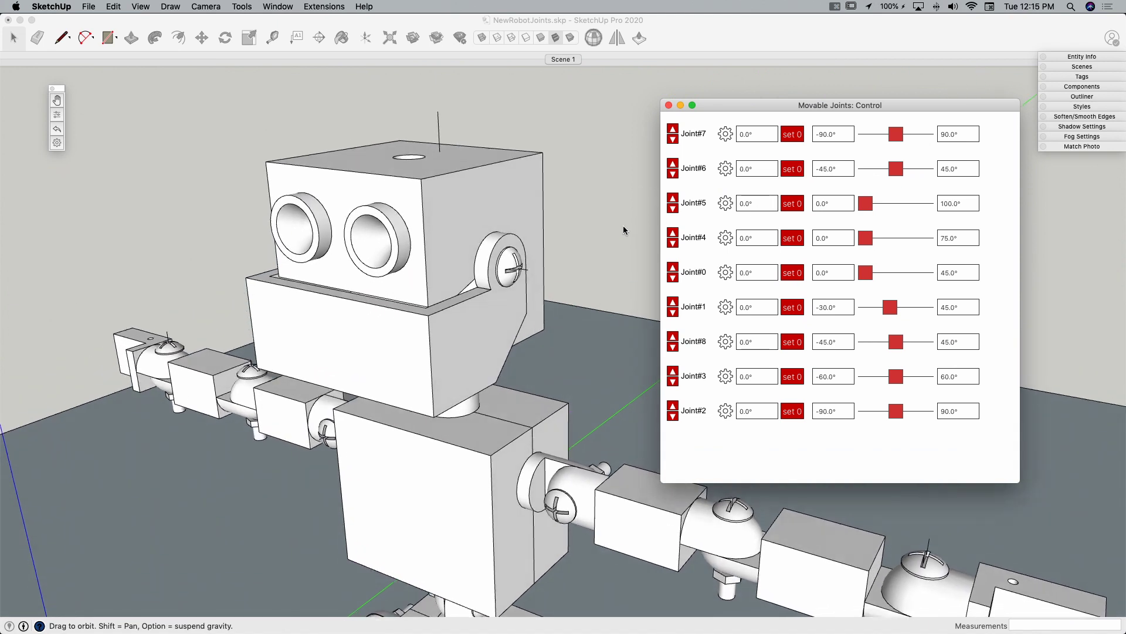
{"action": "left_click_drag", "start_coordinate": [865, 273], "coordinate": [928, 285]}
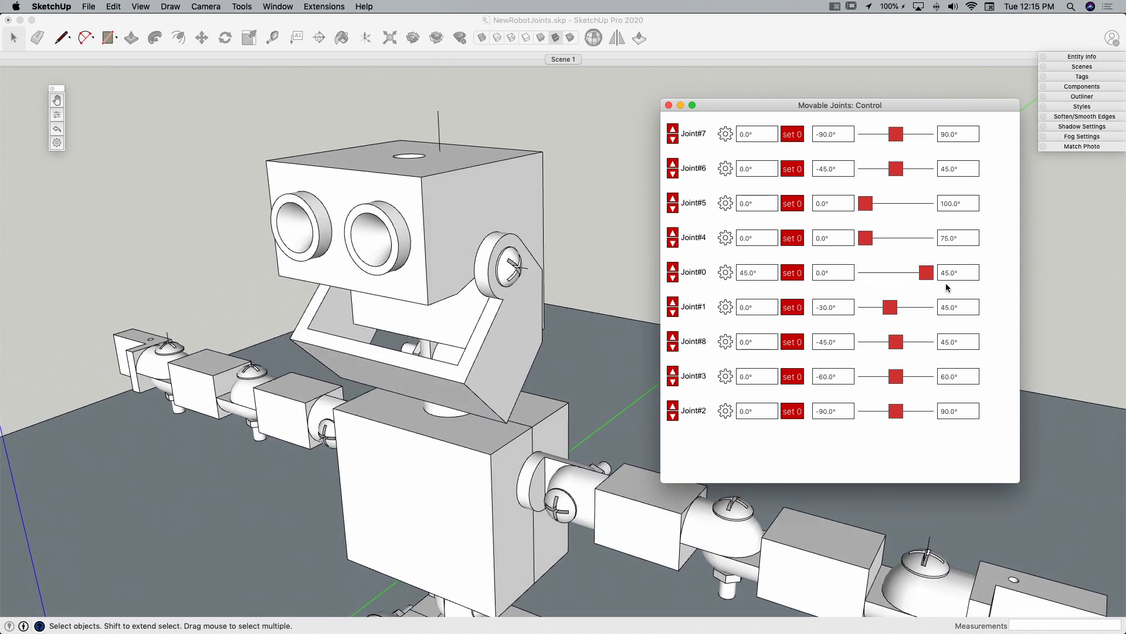
{"action": "left_click", "coordinate": [793, 272]}
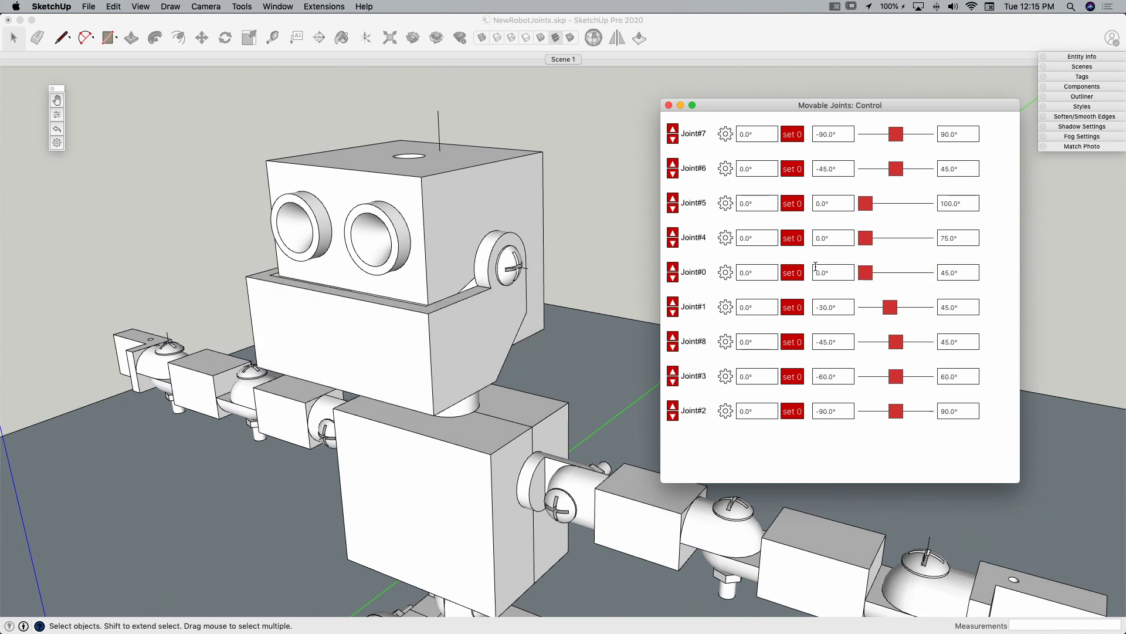
- Test Joint#1, then turn the head sideways with Joint#2 to about -57.6°
{"action": "mouse_move", "coordinate": [890, 307]}
{"action": "left_mouse_down"}
{"action": "mouse_move", "coordinate": [937, 317]}
{"action": "mouse_move", "coordinate": [868, 308]}
{"action": "mouse_move", "coordinate": [890, 312]}
{"action": "left_mouse_up"}
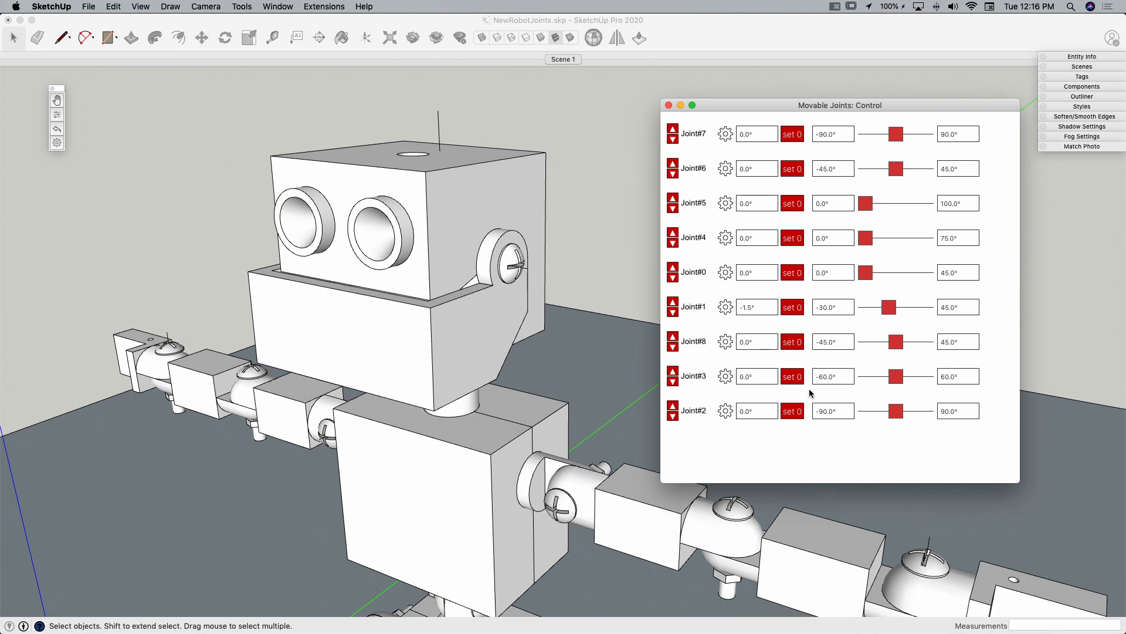
{"action": "left_click_drag", "start_coordinate": [901, 421], "coordinate": [955, 423]}
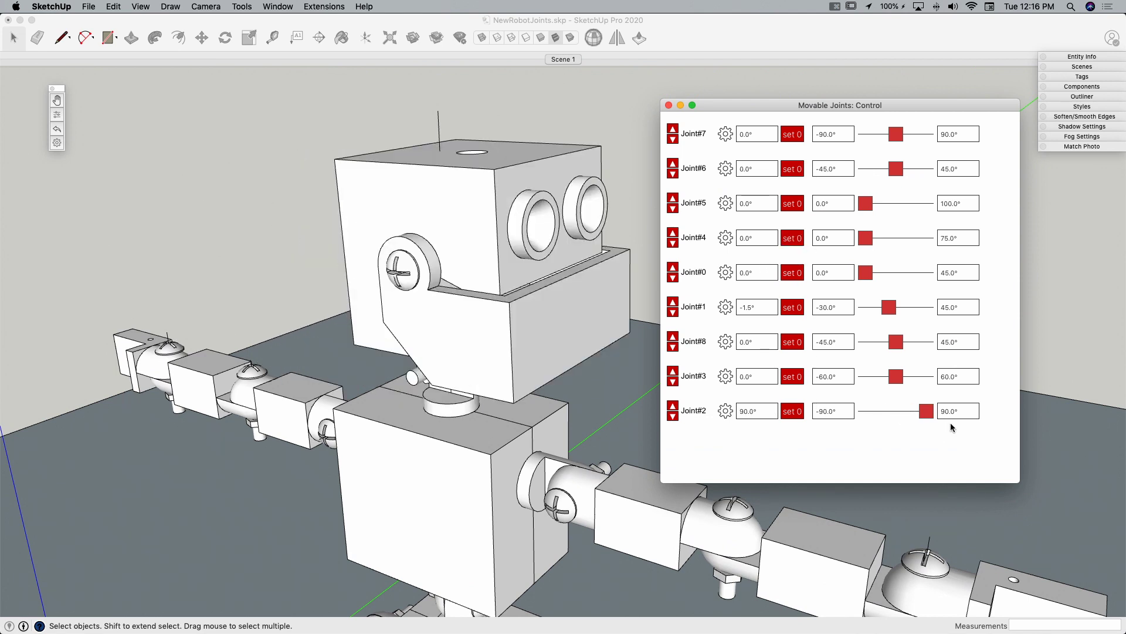
{"action": "mouse_move", "coordinate": [884, 417]}
{"action": "left_mouse_down"}
{"action": "mouse_move", "coordinate": [828, 409]}
{"action": "mouse_move", "coordinate": [942, 422]}
{"action": "mouse_move", "coordinate": [871, 417]}
{"action": "mouse_move", "coordinate": [885, 418]}
{"action": "left_mouse_up"}
{"action": "scroll", "coordinate": [454, 229], "scroll_direction": "down", "scroll_amount": 3}
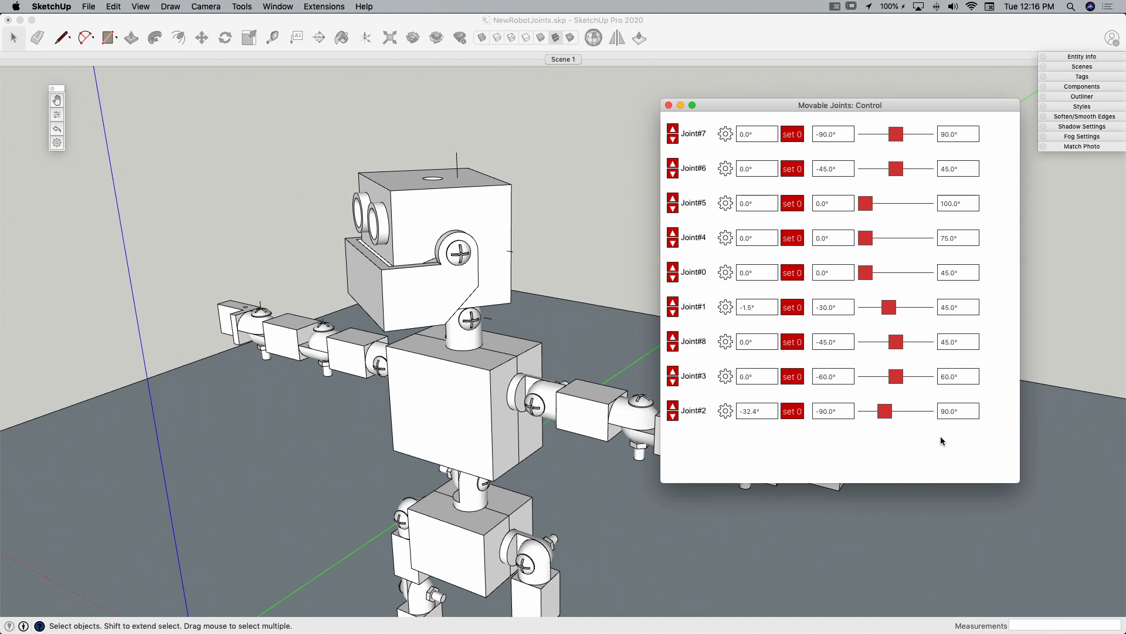
{"action": "left_click_drag", "start_coordinate": [887, 416], "coordinate": [874, 417]}
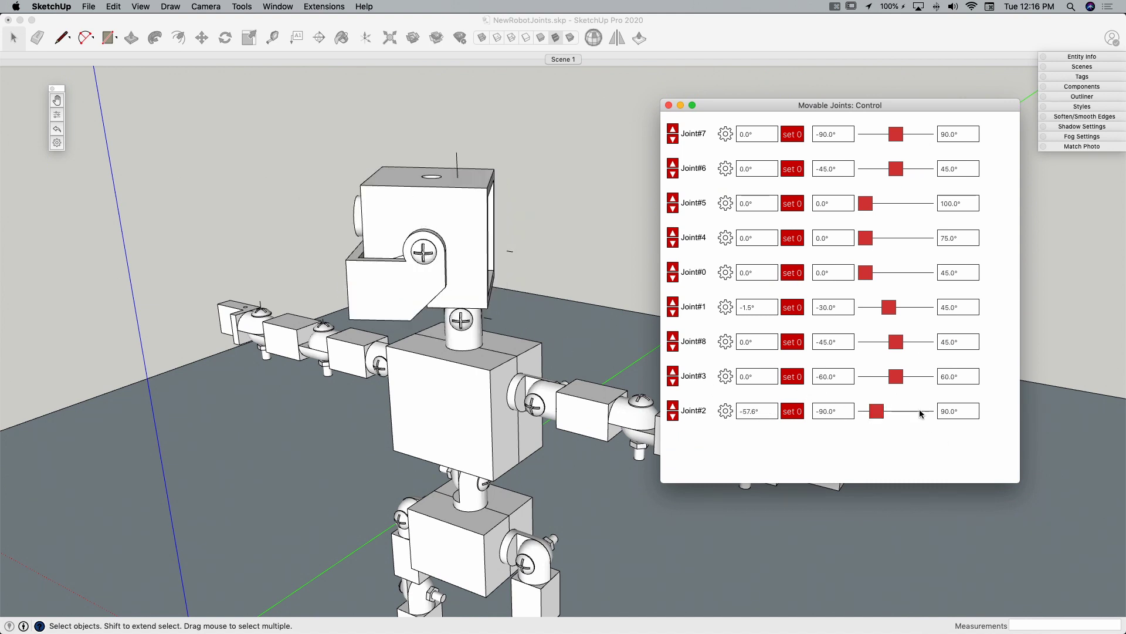
- Close the joint panel and draw a vertical axis line up from the forearm joint's centre
{"action": "left_click", "coordinate": [669, 106]}
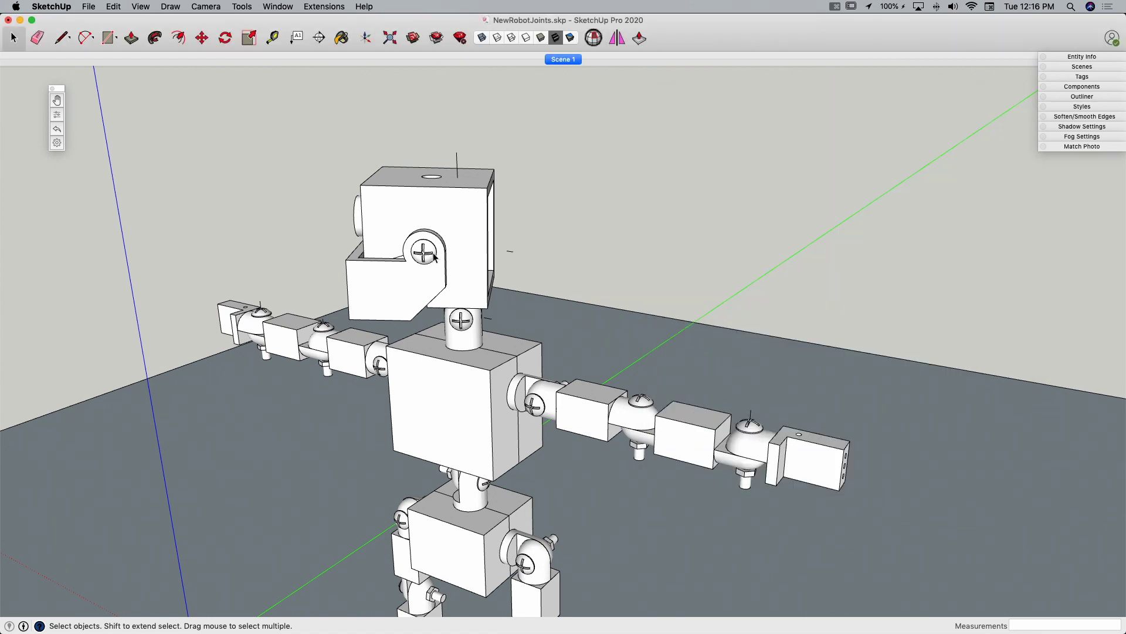
{"action": "scroll", "coordinate": [738, 488], "scroll_direction": "up", "scroll_amount": 5}
{"action": "mouse_move", "coordinate": [666, 419]}
{"action": "middle_mouse_down"}
{"action": "mouse_move", "coordinate": [619, 427]}
{"action": "mouse_move", "coordinate": [626, 451]}
{"action": "middle_mouse_up"}
{"action": "scroll", "coordinate": [646, 487], "scroll_direction": "up", "scroll_amount": 5}
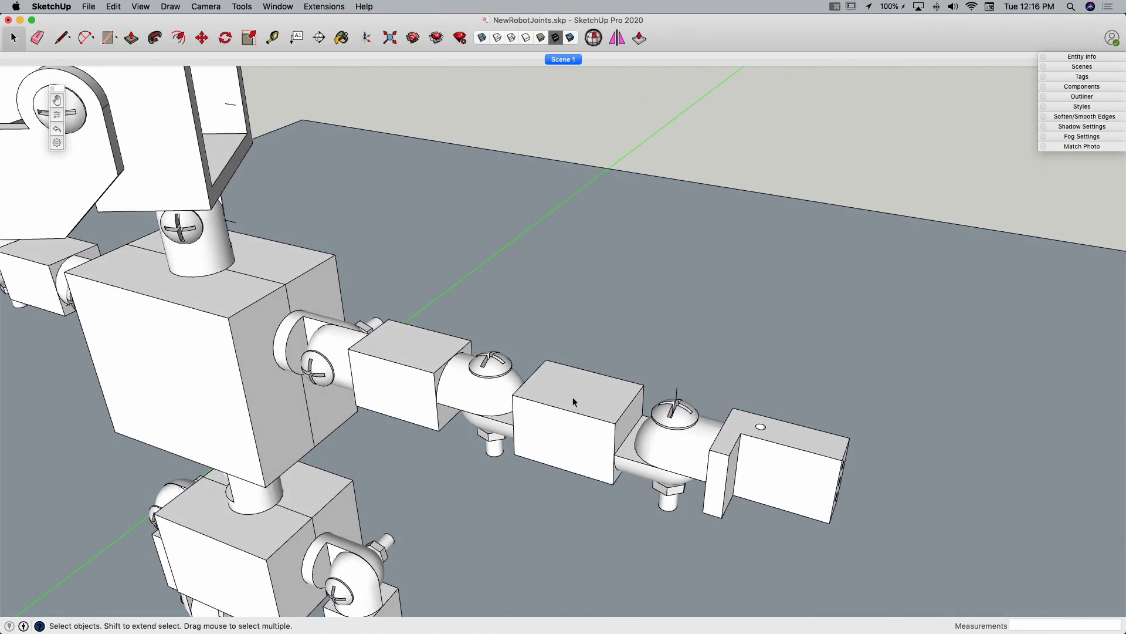
{"action": "left_click", "coordinate": [573, 403]}
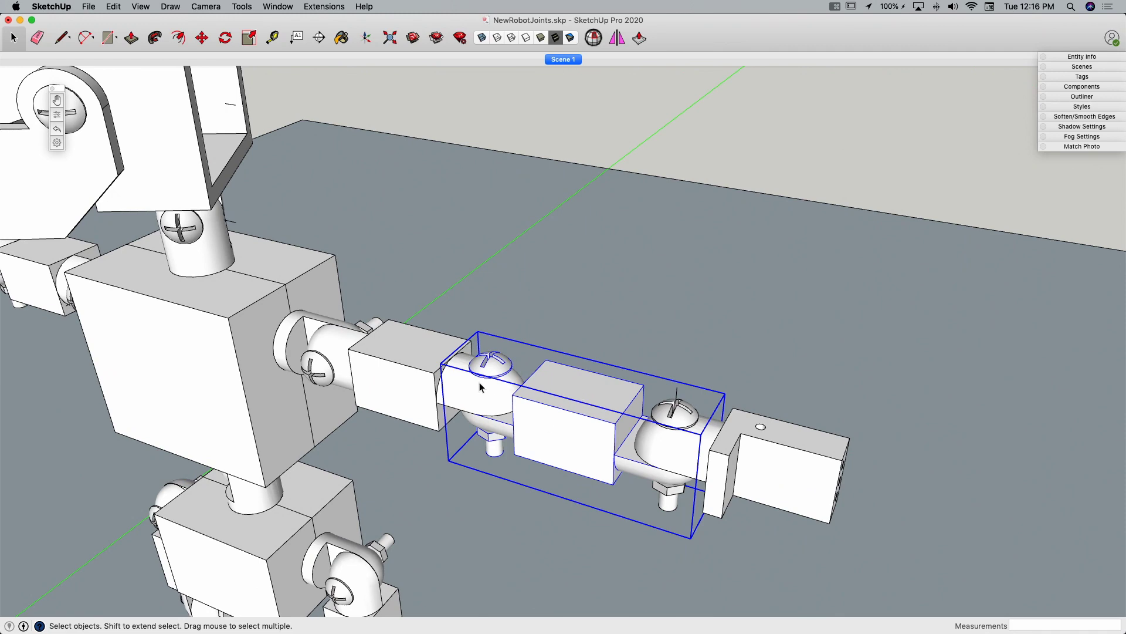
{"action": "scroll", "coordinate": [377, 345], "scroll_direction": "up", "scroll_amount": 3}
{"action": "scroll", "coordinate": [563, 387], "scroll_direction": "up", "scroll_amount": 3}
{"action": "key", "text": "l"}
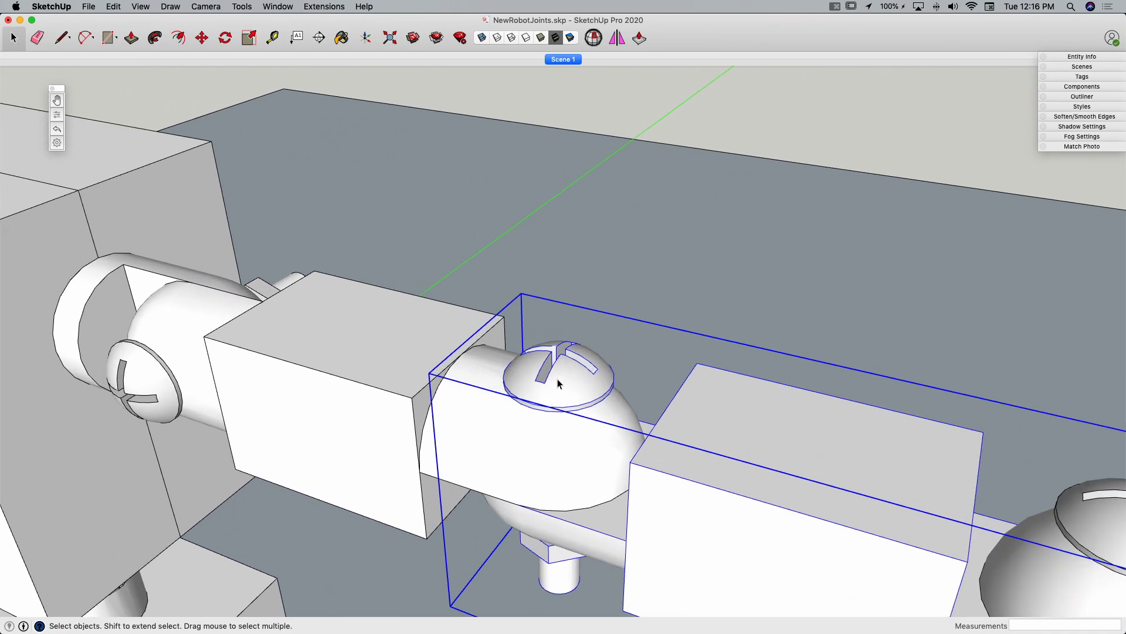
{"action": "mouse_move", "coordinate": [560, 393]}
{"action": "middle_mouse_down"}
{"action": "mouse_move", "coordinate": [536, 428]}
{"action": "mouse_move", "coordinate": [548, 425]}
{"action": "mouse_move", "coordinate": [578, 311]}
{"action": "middle_mouse_up"}
{"action": "scroll", "coordinate": [545, 419], "scroll_direction": "up", "scroll_amount": 3}
{"action": "left_click", "coordinate": [536, 405]}
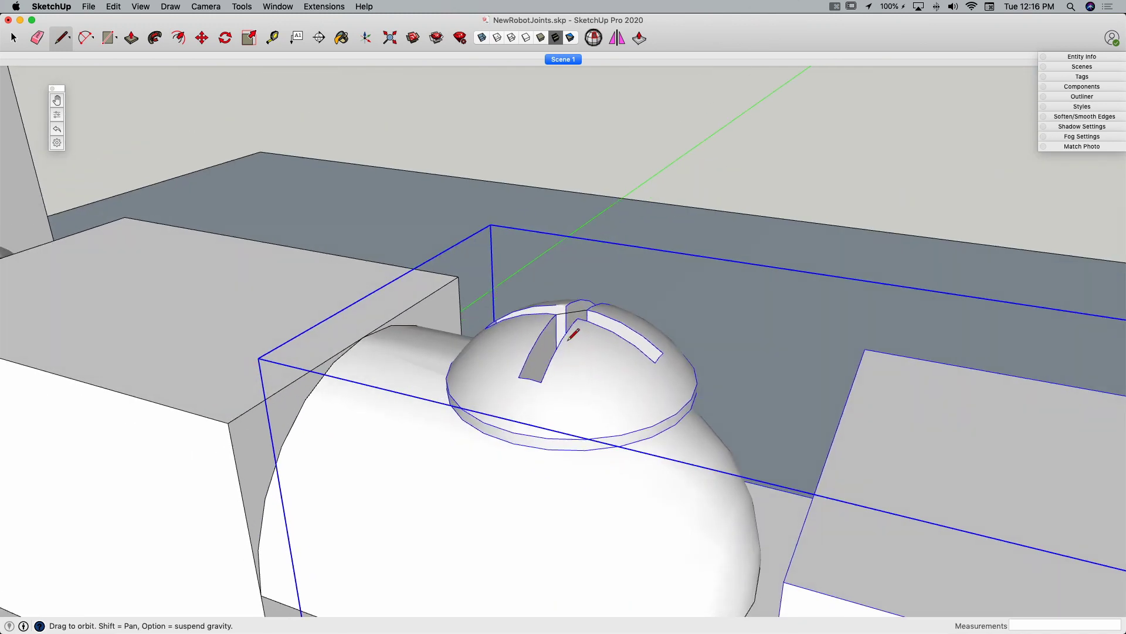
{"action": "left_click", "coordinate": [572, 306]}
{"action": "left_click", "coordinate": [572, 209]}
{"action": "key", "text": "e"}
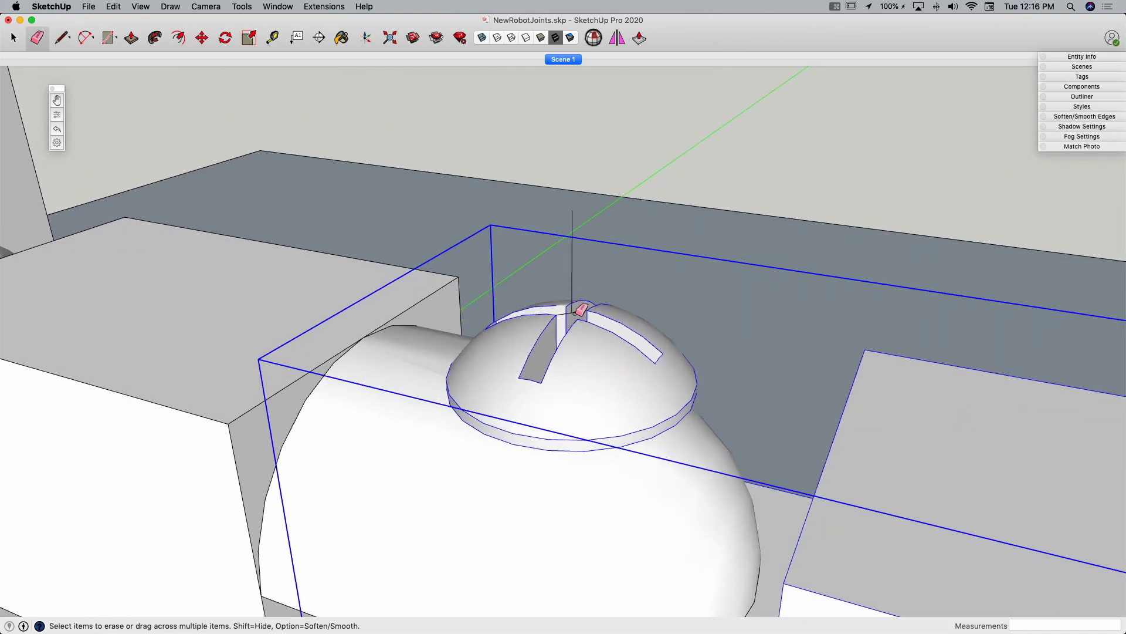
- Draw short reference lines at the shoulder sphere's cross-slot centre, erasing stray edges
{"action": "scroll", "coordinate": [648, 272], "scroll_direction": "down", "scroll_amount": 10}
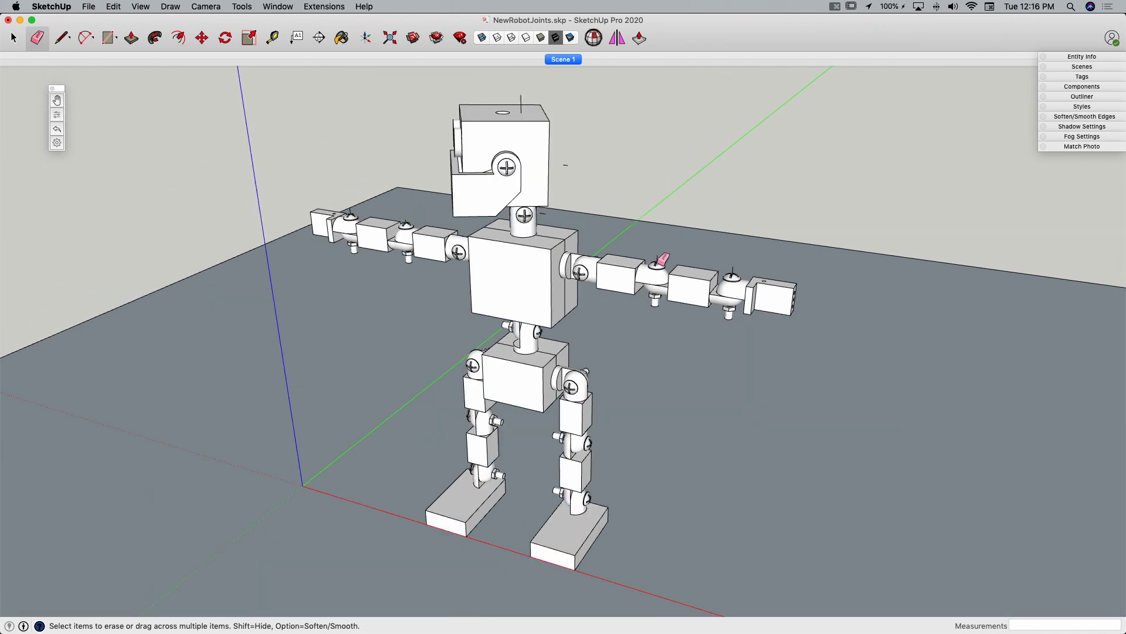
{"action": "scroll", "coordinate": [616, 244], "scroll_direction": "up", "scroll_amount": 8}
{"action": "scroll", "coordinate": [592, 244], "scroll_direction": "up", "scroll_amount": 5}
{"action": "key", "text": "l"}
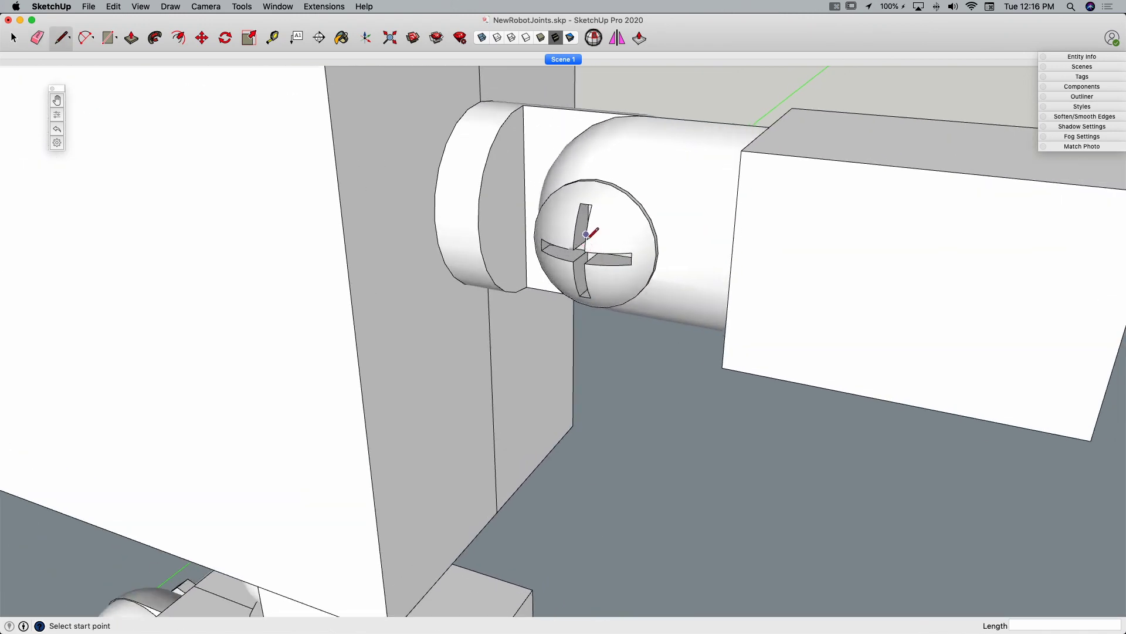
{"action": "scroll", "coordinate": [581, 259], "scroll_direction": "up", "scroll_amount": 4}
{"action": "left_click", "coordinate": [567, 271]}
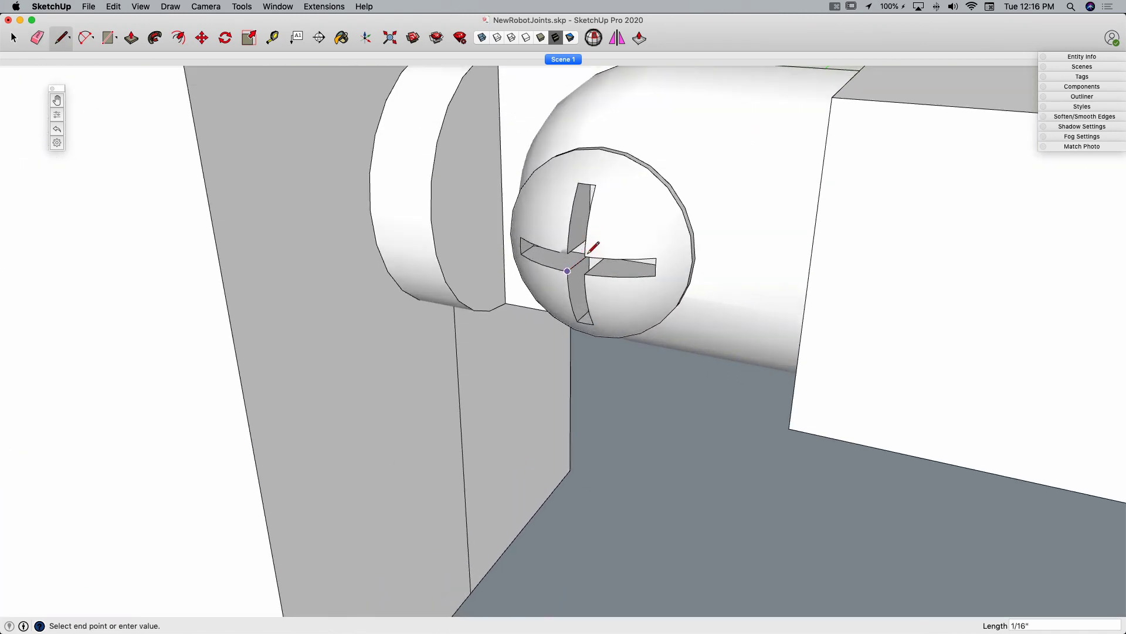
{"action": "left_click", "coordinate": [585, 256]}
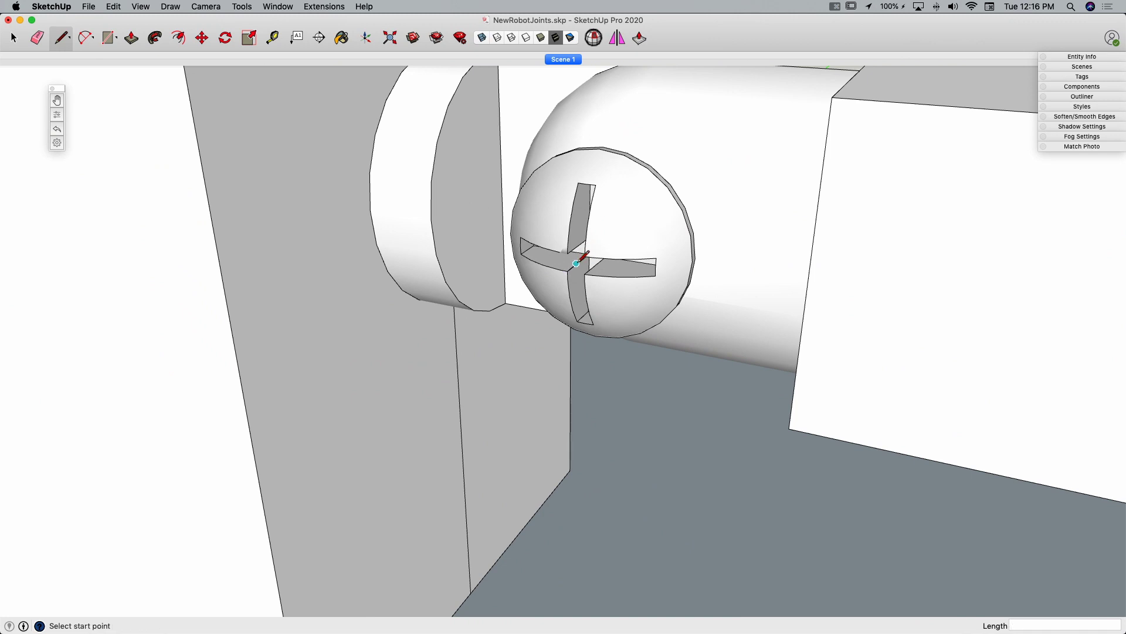
{"action": "middle_click_drag", "start_coordinate": [577, 262], "coordinate": [539, 286]}
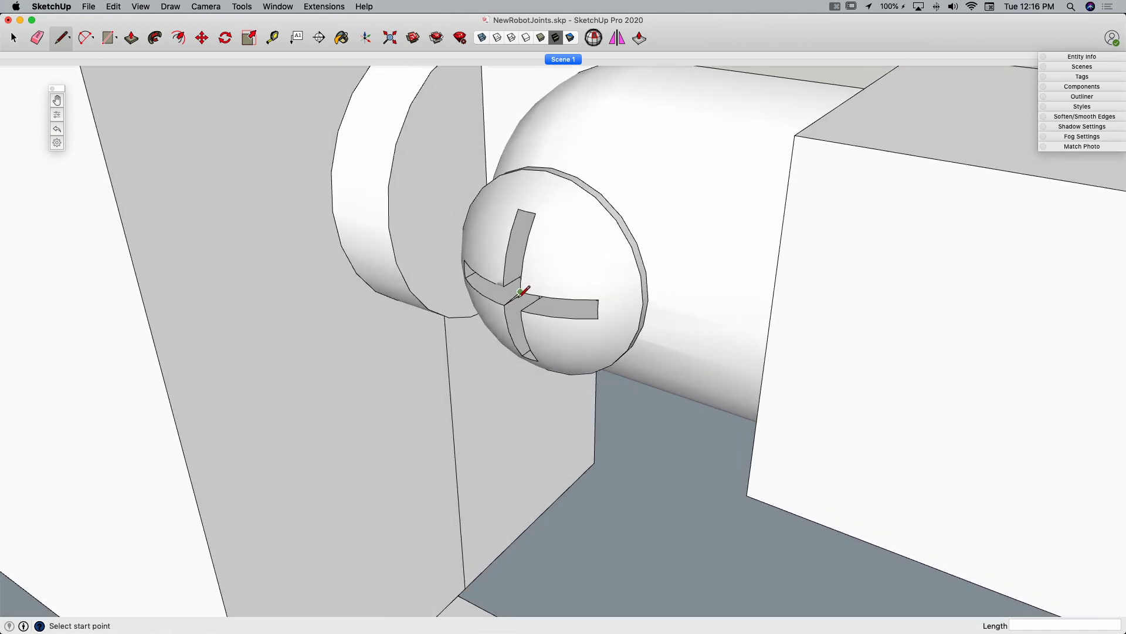
{"action": "scroll", "coordinate": [520, 292], "scroll_direction": "up", "scroll_amount": 4}
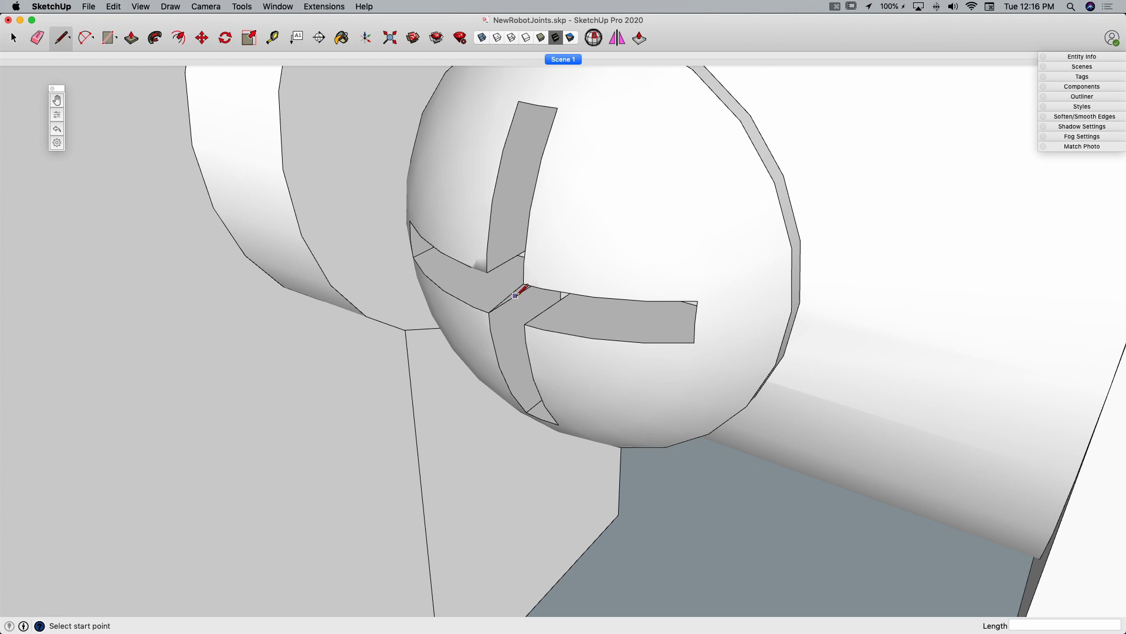
{"action": "left_click", "coordinate": [516, 296]}
{"action": "middle_click_drag", "start_coordinate": [468, 328], "coordinate": [508, 354]}
{"action": "left_click", "coordinate": [548, 326]}
{"action": "key", "text": "e"}
{"action": "mouse_move", "coordinate": [548, 322]}
{"action": "middle_mouse_down"}
{"action": "mouse_move", "coordinate": [608, 345]}
{"action": "mouse_move", "coordinate": [583, 319]}
{"action": "mouse_move", "coordinate": [604, 339]}
{"action": "mouse_move", "coordinate": [639, 334]}
{"action": "middle_mouse_up"}
{"action": "scroll", "coordinate": [578, 321], "scroll_direction": "up", "scroll_amount": 5}
{"action": "scroll", "coordinate": [571, 324], "scroll_direction": "down", "scroll_amount": 5}
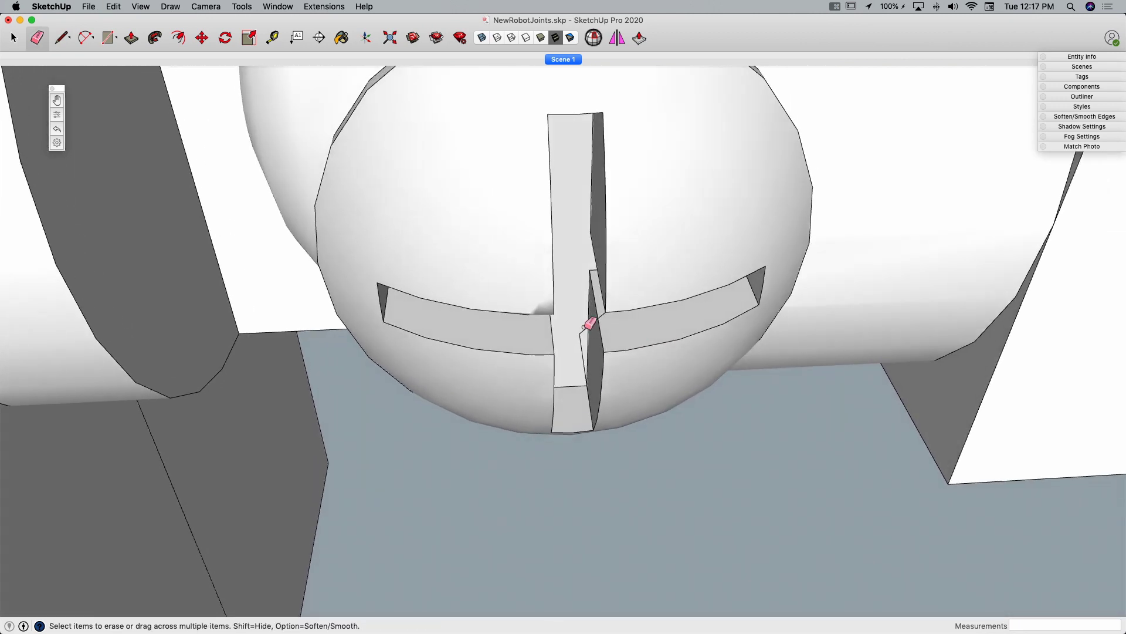
{"action": "key", "text": "l"}
{"action": "scroll", "coordinate": [414, 264], "scroll_direction": "down", "scroll_amount": 5}
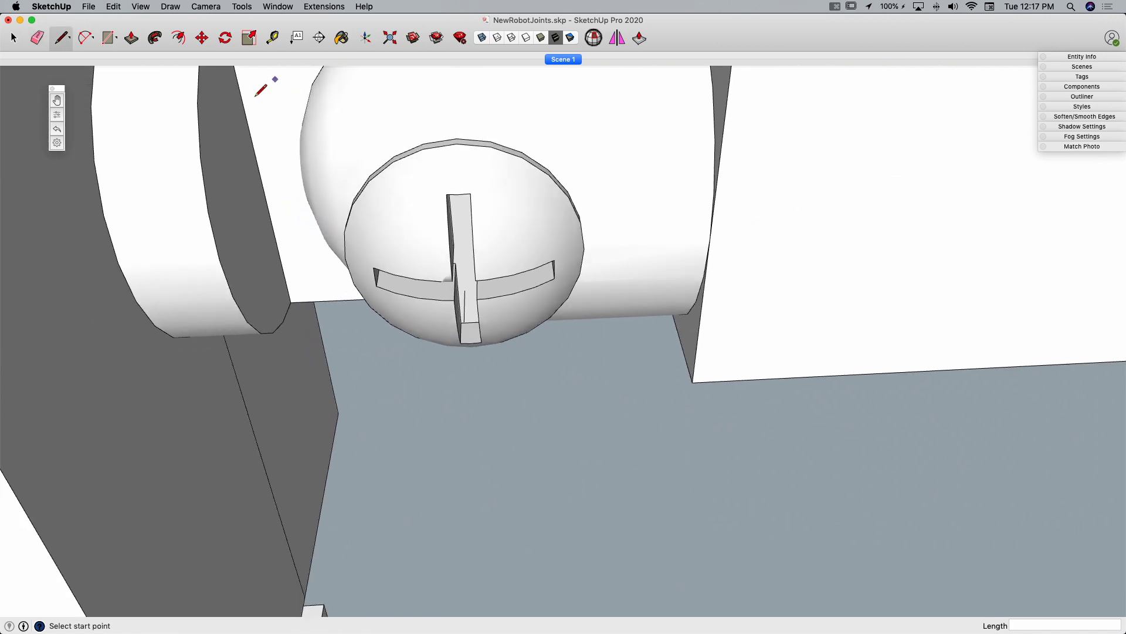
{"action": "scroll", "coordinate": [338, 397], "scroll_direction": "down", "scroll_amount": 8}
{"action": "scroll", "coordinate": [346, 487], "scroll_direction": "up", "scroll_amount": 3}
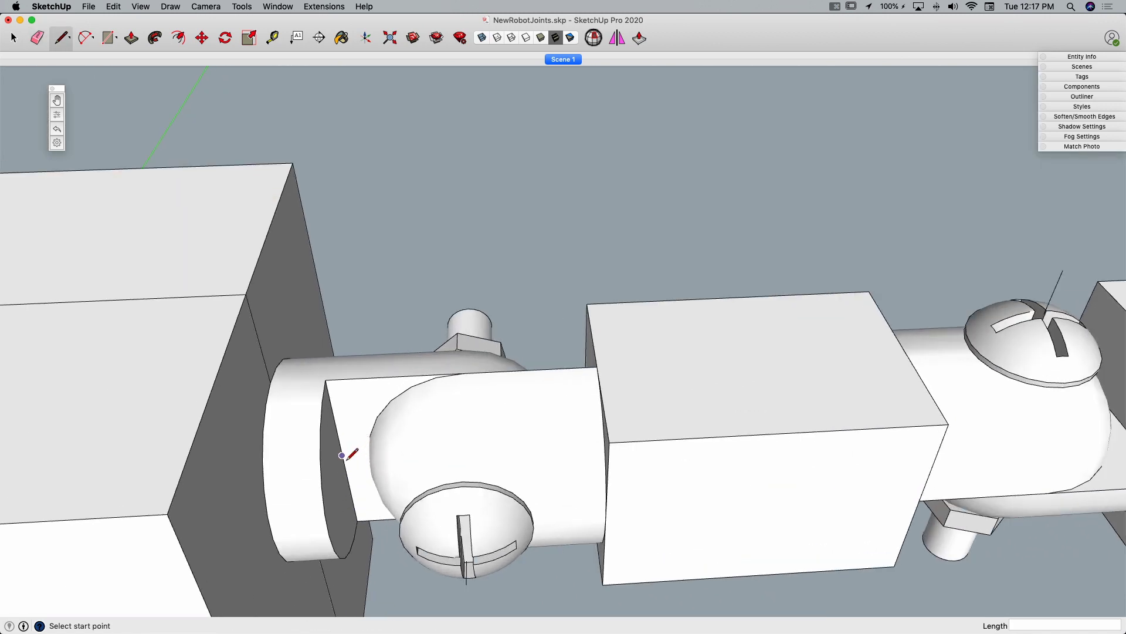
{"action": "scroll", "coordinate": [354, 455], "scroll_direction": "up", "scroll_amount": 4}
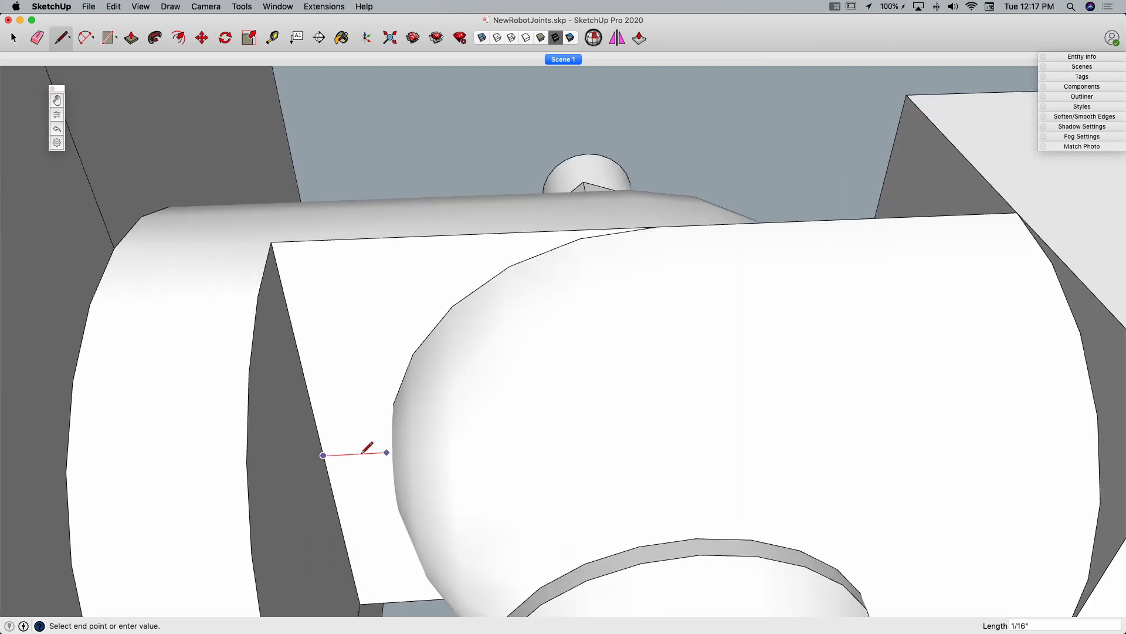
{"action": "scroll", "coordinate": [372, 446], "scroll_direction": "down", "scroll_amount": 8}
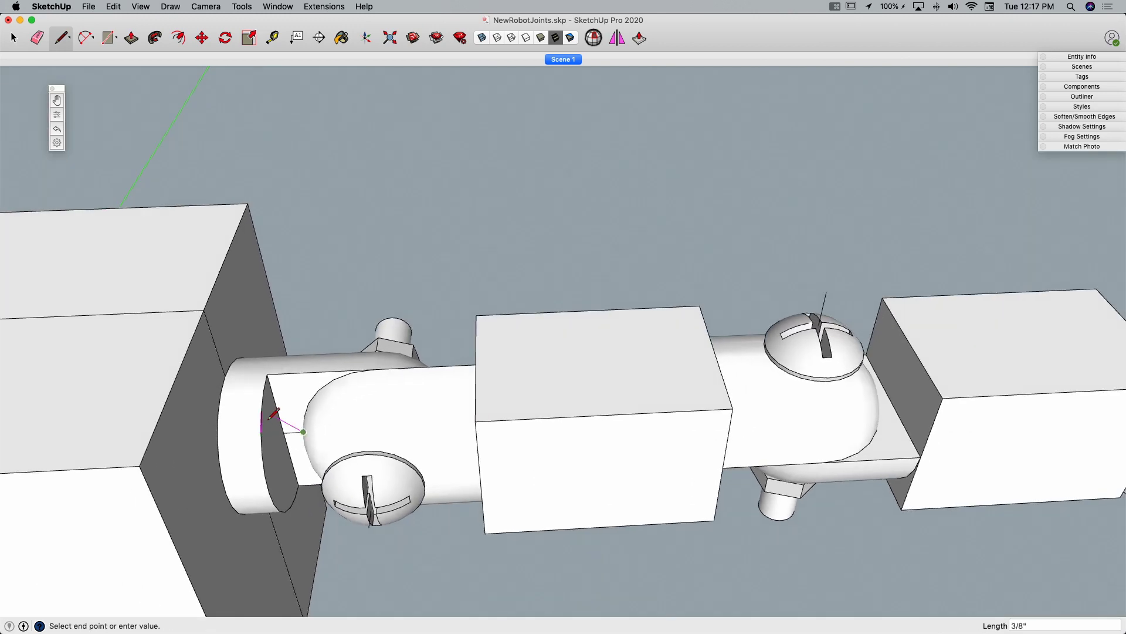
- Zoom out and orbit to view the whole outstretched right arm
{"action": "key", "text": "space"}
{"action": "middle_click_drag", "start_coordinate": [261, 420], "coordinate": [208, 414]}
{"action": "scroll", "coordinate": [346, 379], "scroll_direction": "down", "scroll_amount": 10}
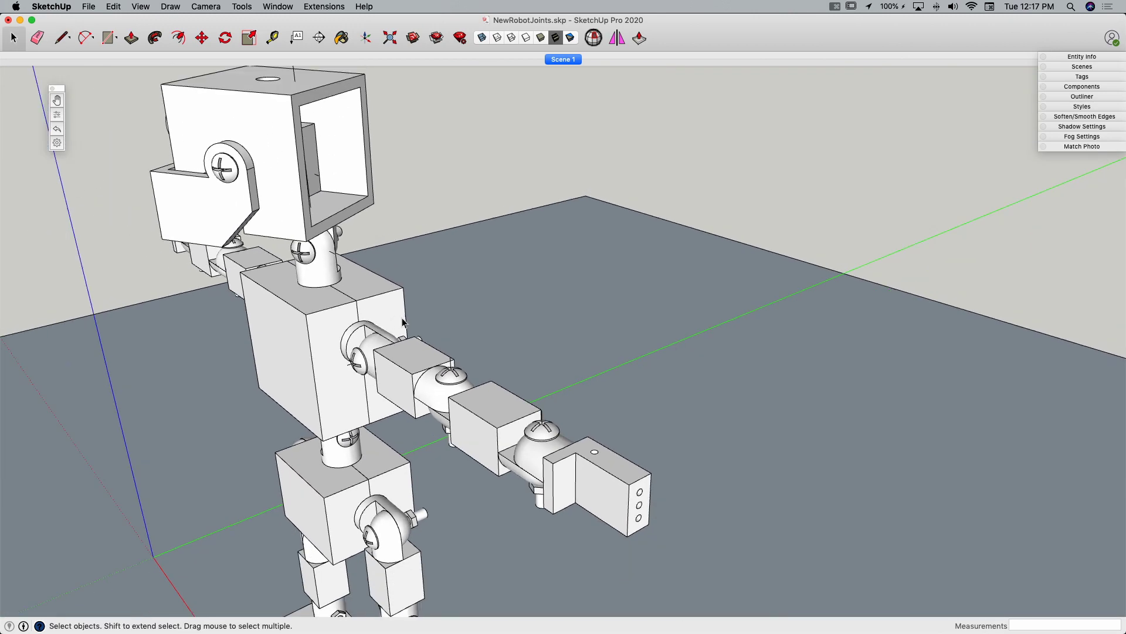
{"action": "middle_click_drag", "start_coordinate": [396, 418], "coordinate": [502, 399]}
{"action": "scroll", "coordinate": [618, 589], "scroll_direction": "up", "scroll_amount": 3}
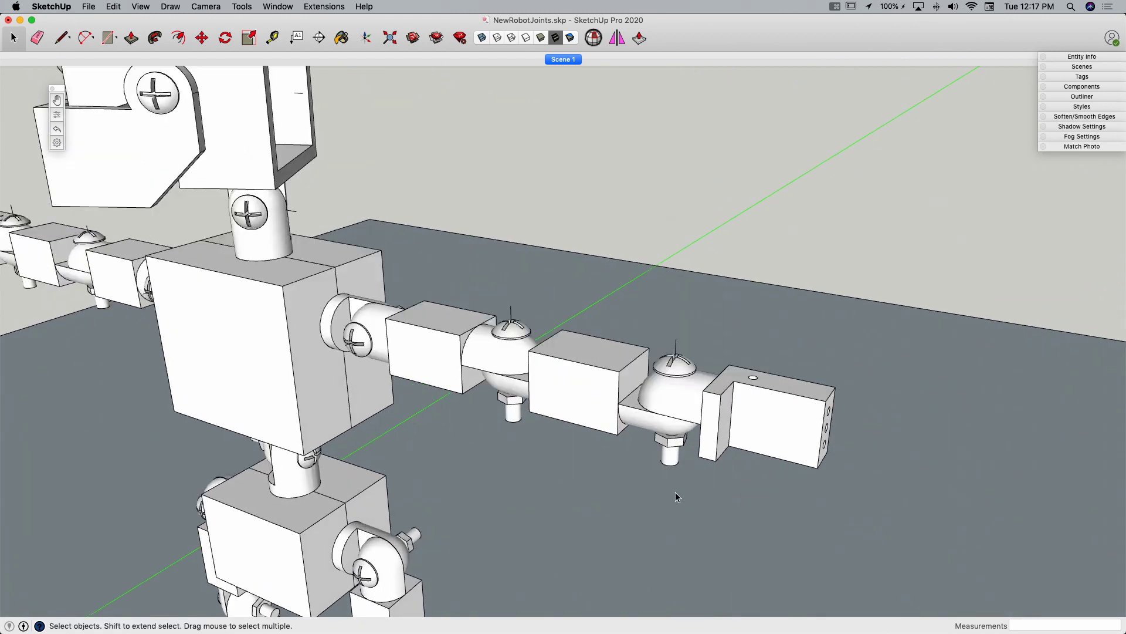
{"action": "middle_click_drag", "start_coordinate": [674, 493], "coordinate": [583, 386]}
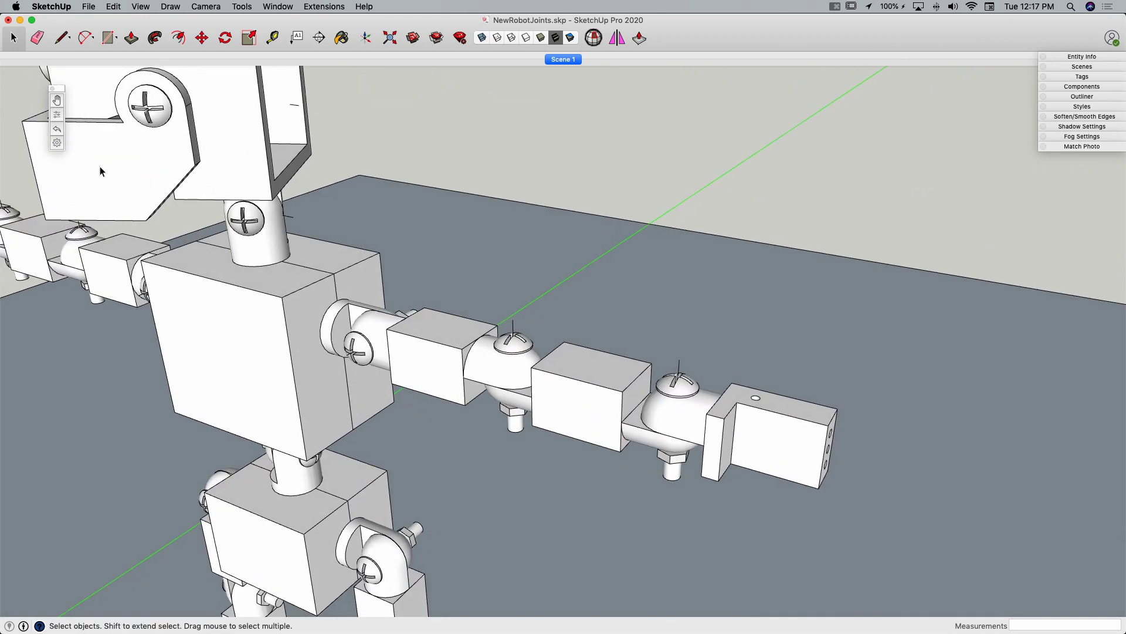
- Make the forearm joint a hinge, using the joint pin as its rotation axis
{"action": "left_click", "coordinate": [564, 403]}
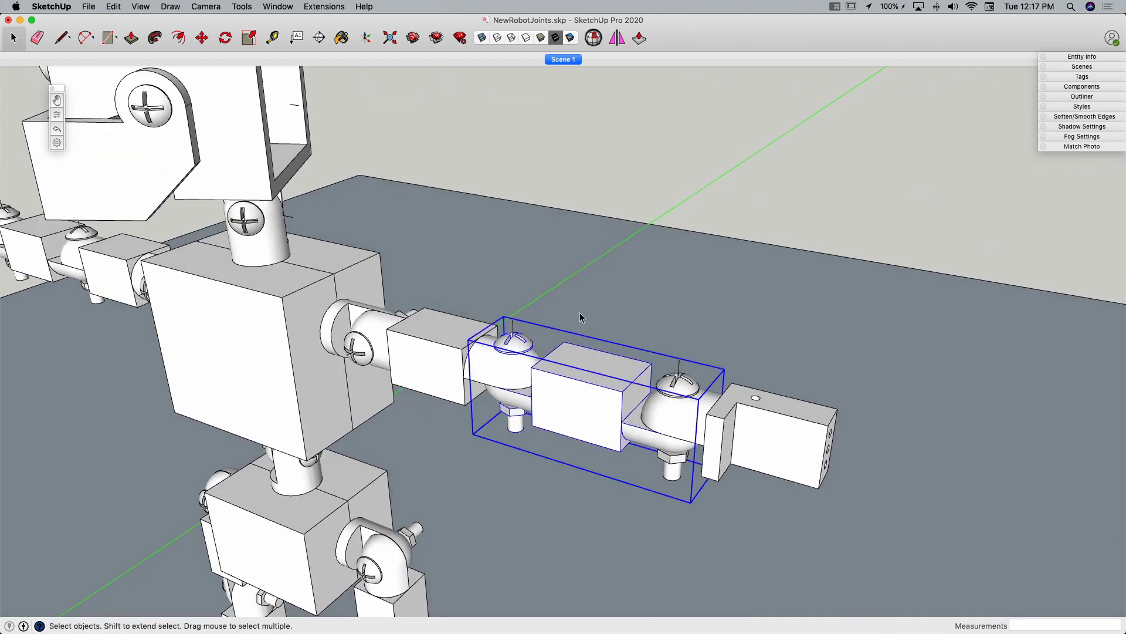
{"action": "left_click", "coordinate": [56, 143]}
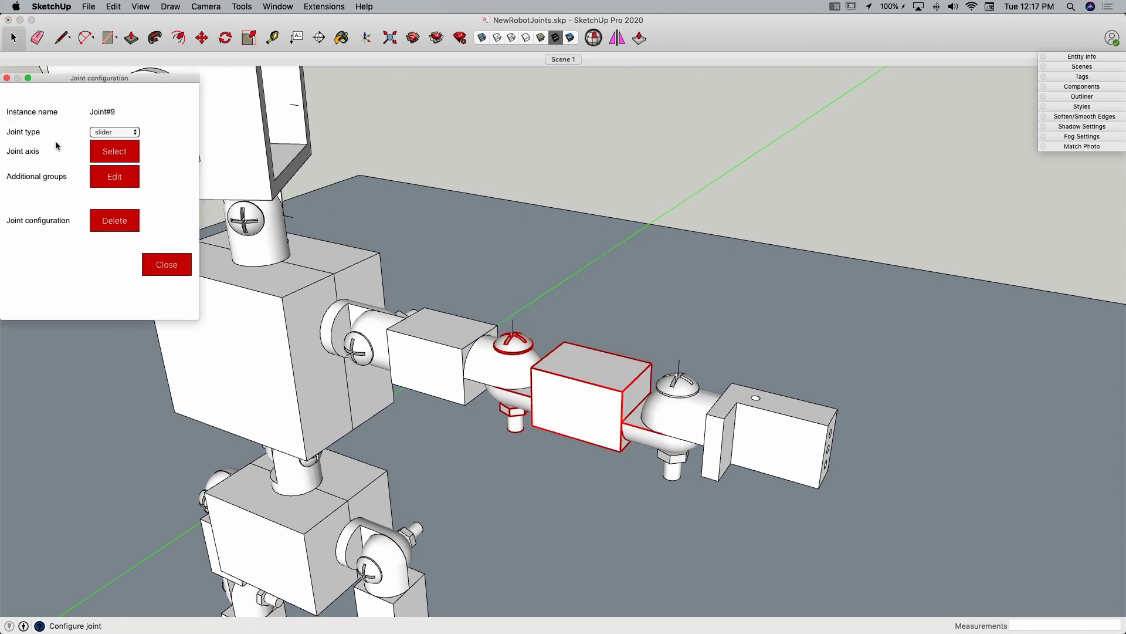
{"action": "left_click", "coordinate": [112, 133]}
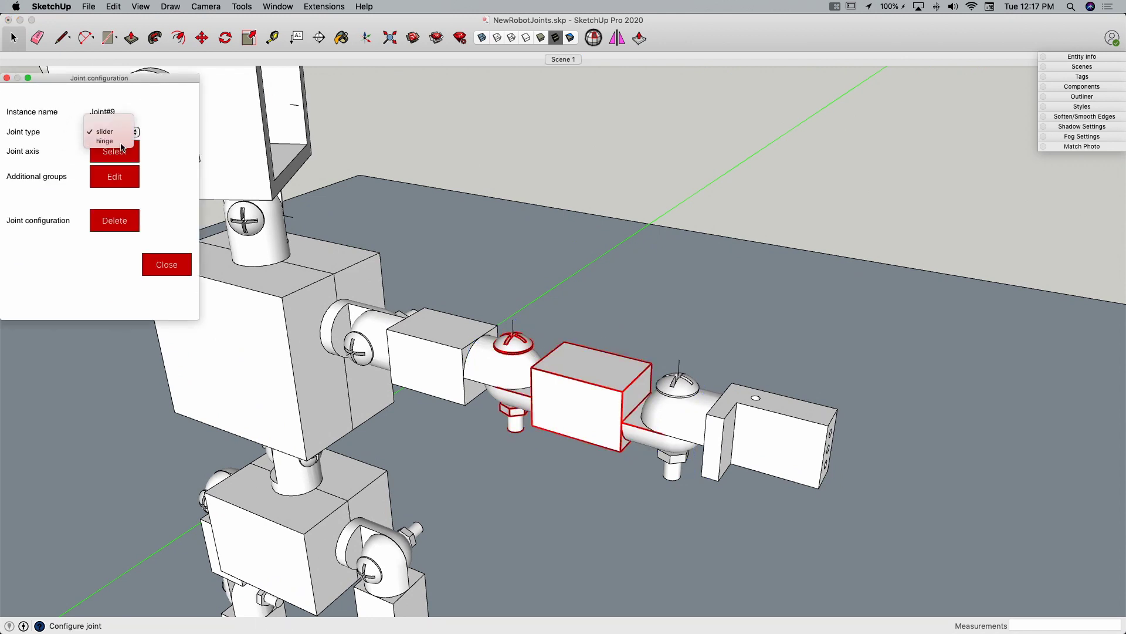
{"action": "left_click", "coordinate": [120, 143]}
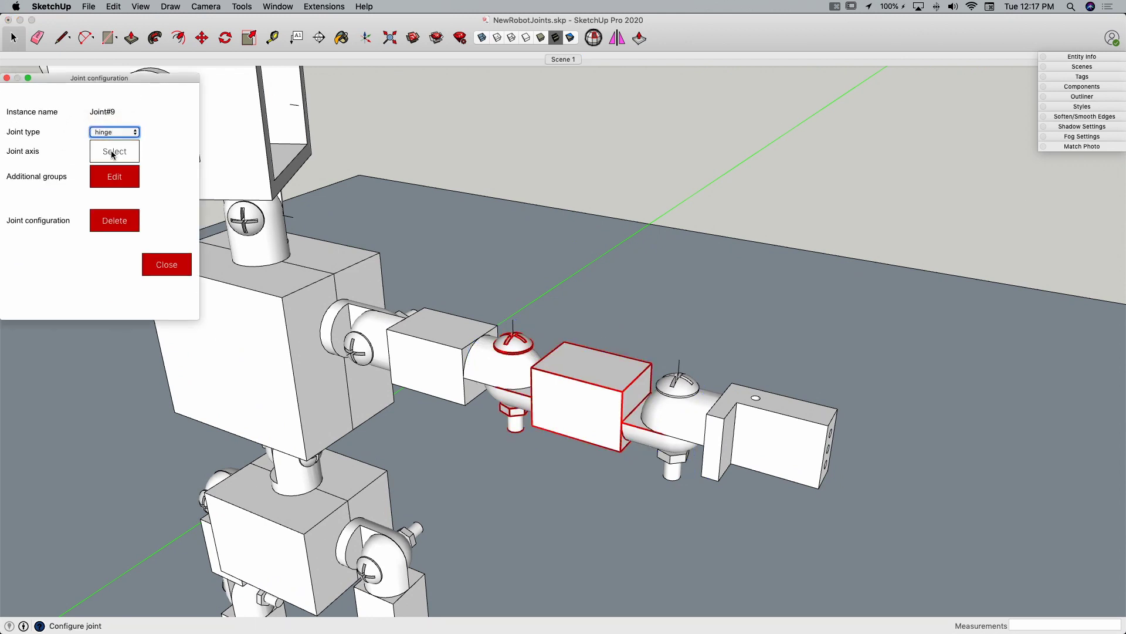
{"action": "left_click", "coordinate": [515, 329]}
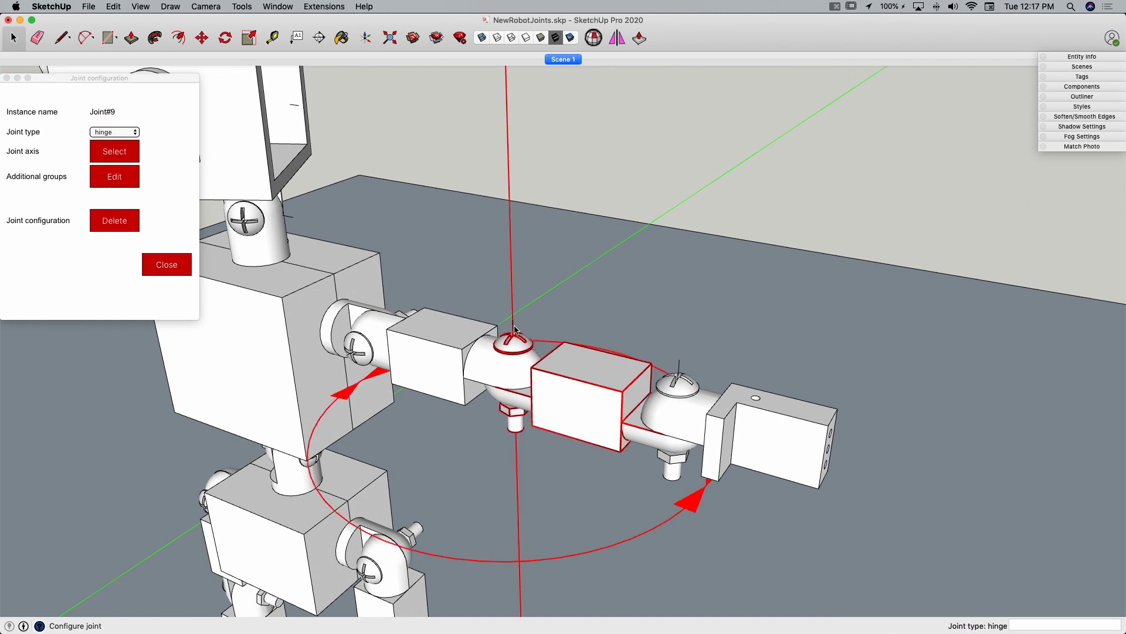
- Add the gripper as an additional group moved by the forearm joint, then save and close
{"action": "left_click", "coordinate": [132, 182]}
{"action": "left_click", "coordinate": [773, 430]}
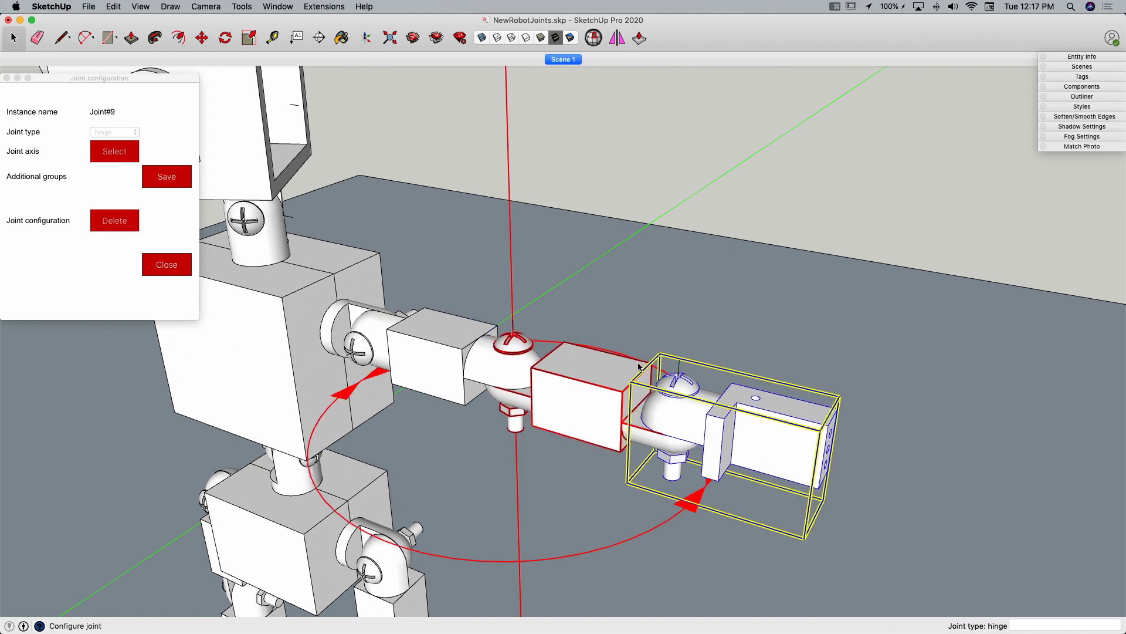
{"action": "left_click", "coordinate": [165, 179]}
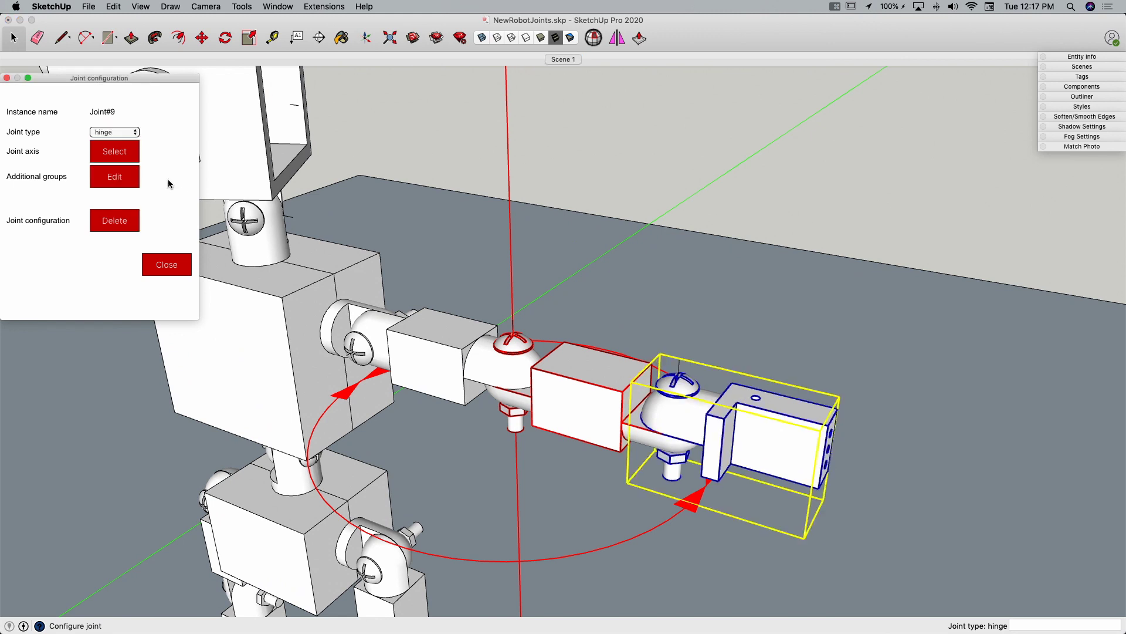
{"action": "left_click", "coordinate": [173, 264]}
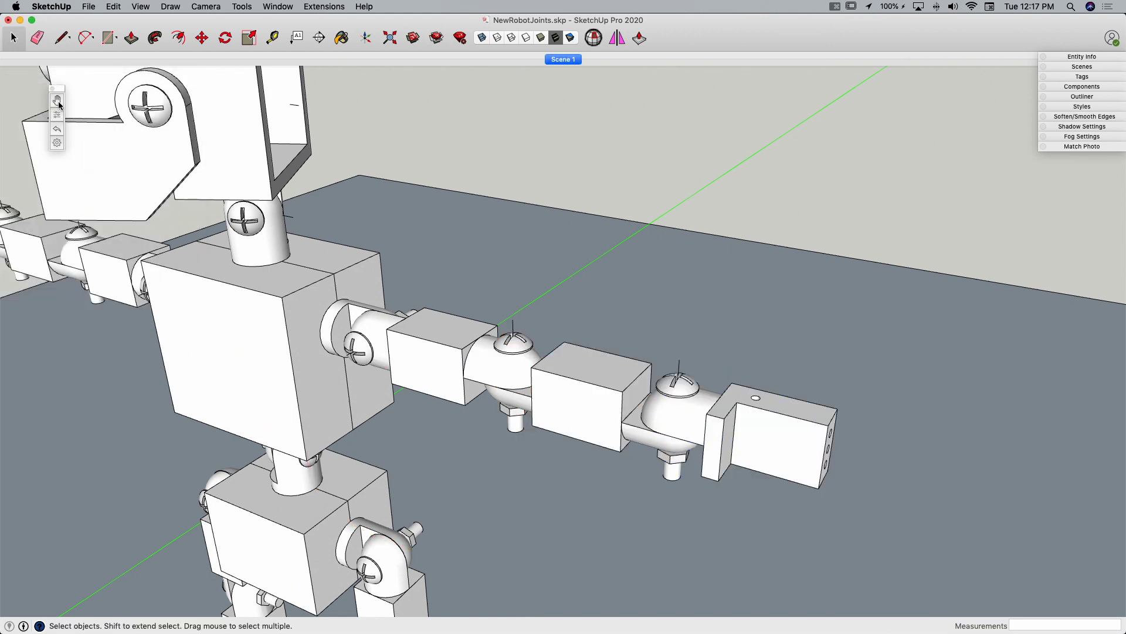
{"action": "left_click", "coordinate": [57, 101]}
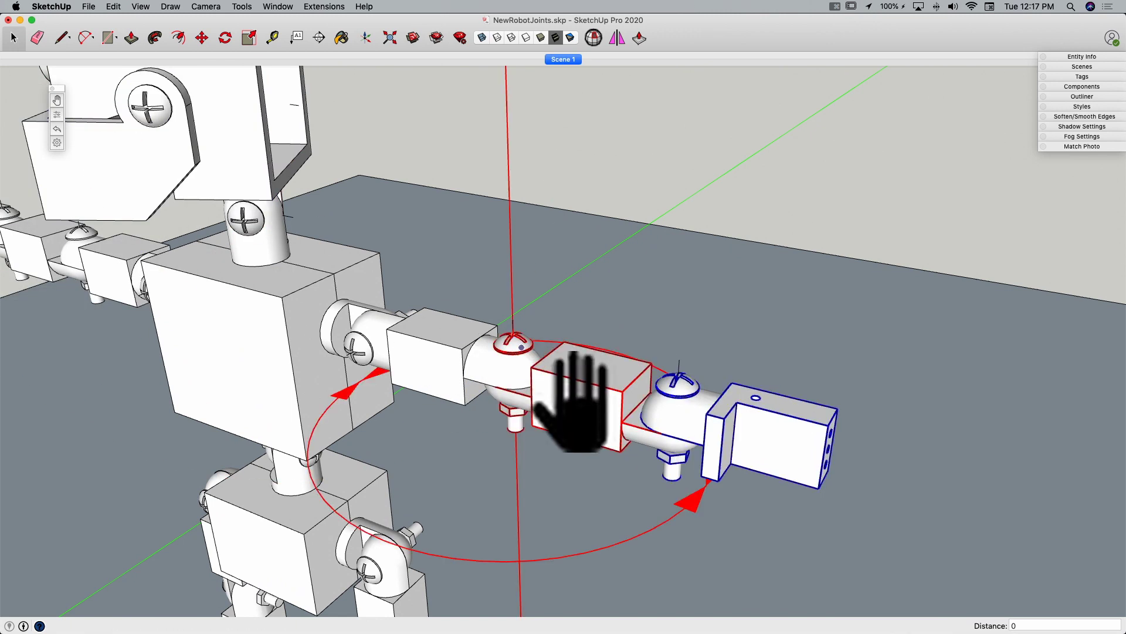
{"action": "left_click_drag", "start_coordinate": [578, 378], "coordinate": [648, 546]}
{"action": "scroll", "coordinate": [652, 496], "scroll_direction": "down", "scroll_amount": 5}
{"action": "middle_click_drag", "start_coordinate": [664, 480], "coordinate": [439, 495]}
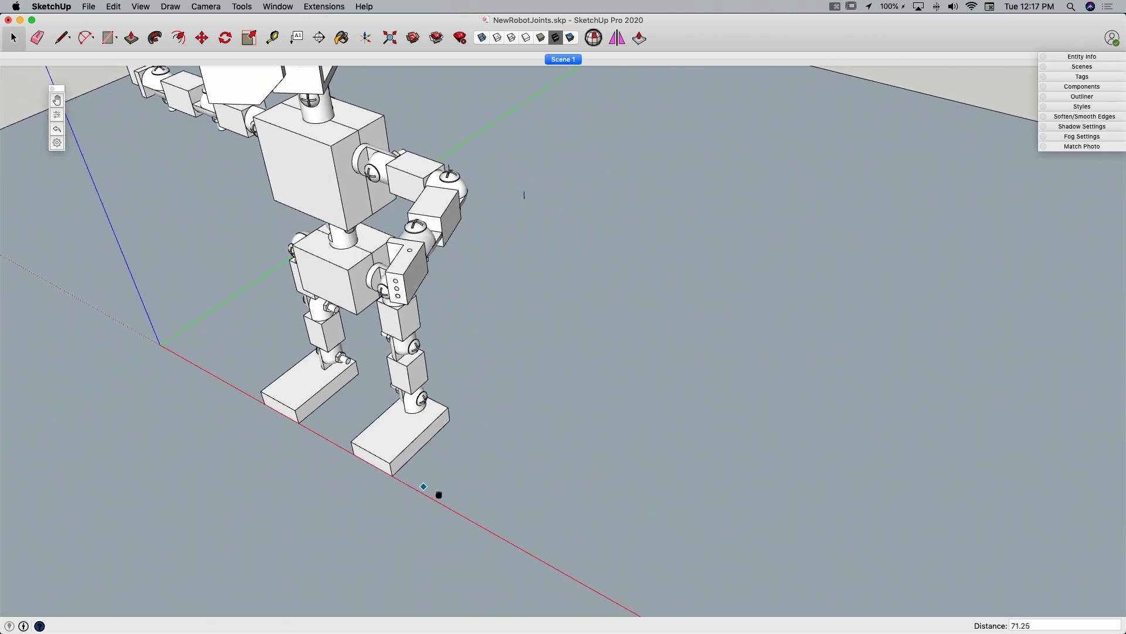
{"action": "left_click_drag", "start_coordinate": [449, 264], "coordinate": [627, 519]}
{"action": "middle_click_drag", "start_coordinate": [583, 476], "coordinate": [94, 138]}
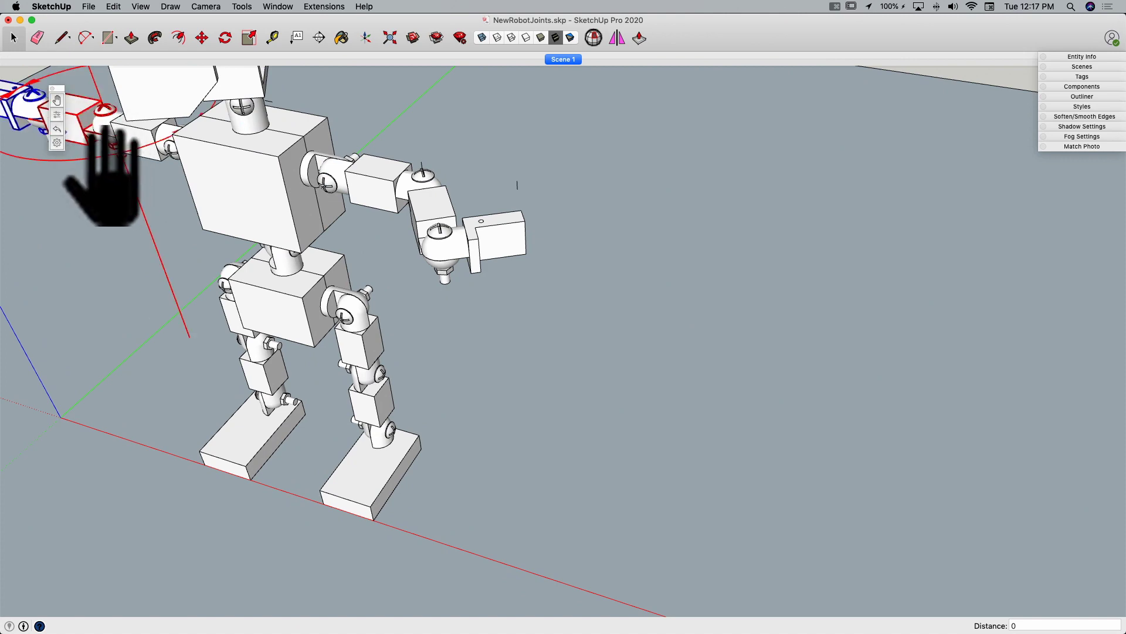
{"action": "scroll", "coordinate": [113, 181], "scroll_direction": "up", "scroll_amount": 6}
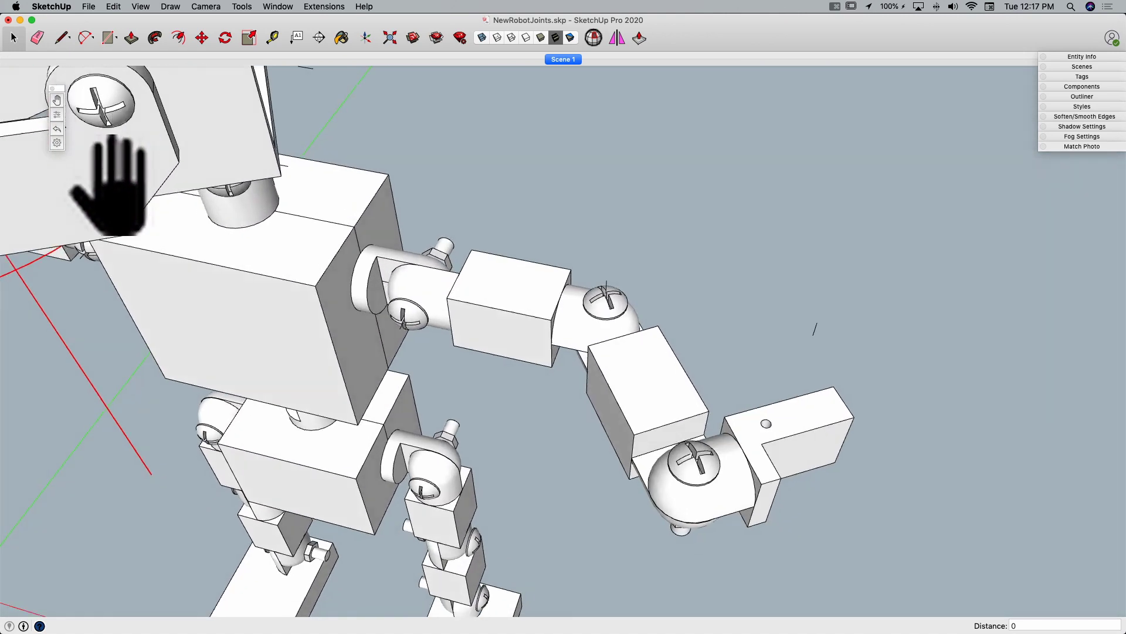
{"action": "key", "text": "space"}
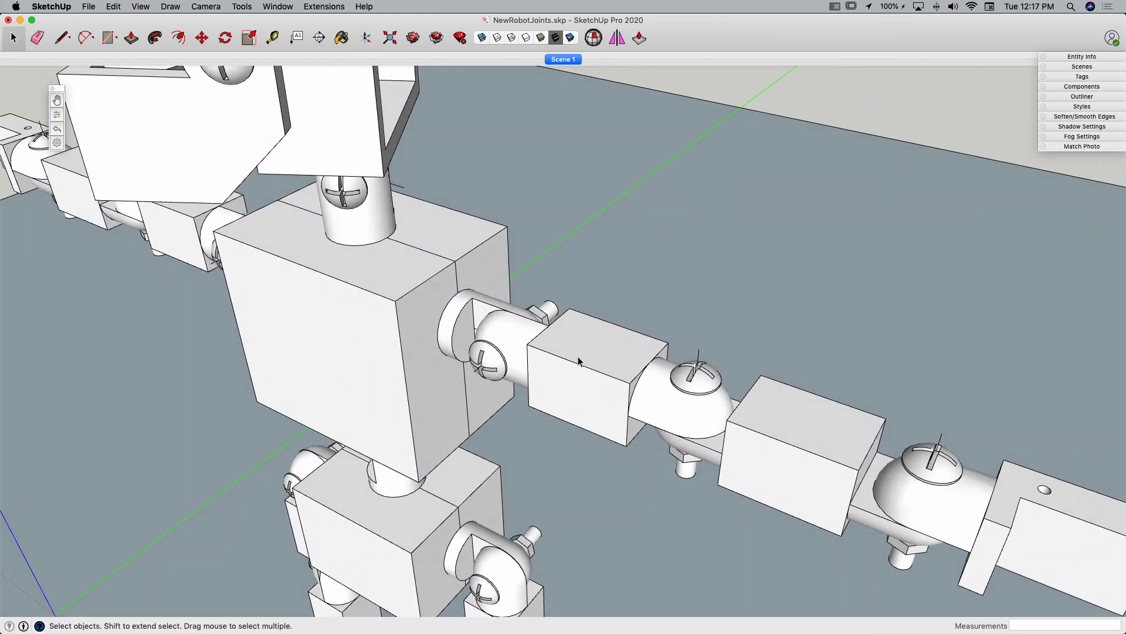
- Make Joint#10, nearer the shoulder, a hinge and set its rotation axis
{"action": "left_click", "coordinate": [516, 340]}
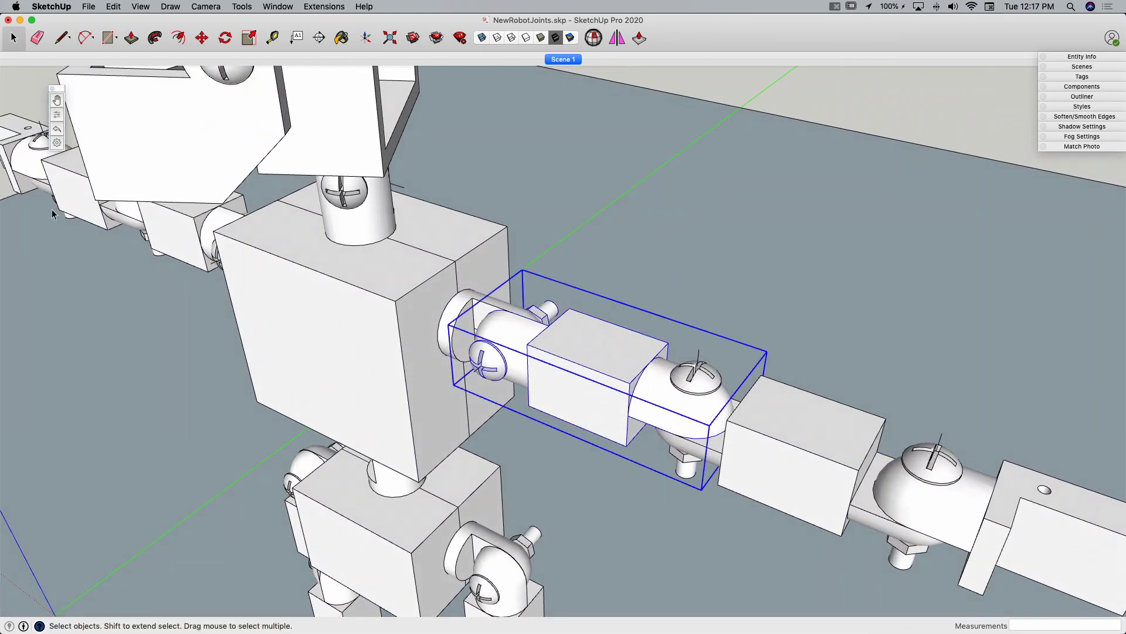
{"action": "left_click", "coordinate": [57, 144]}
{"action": "left_click", "coordinate": [118, 133]}
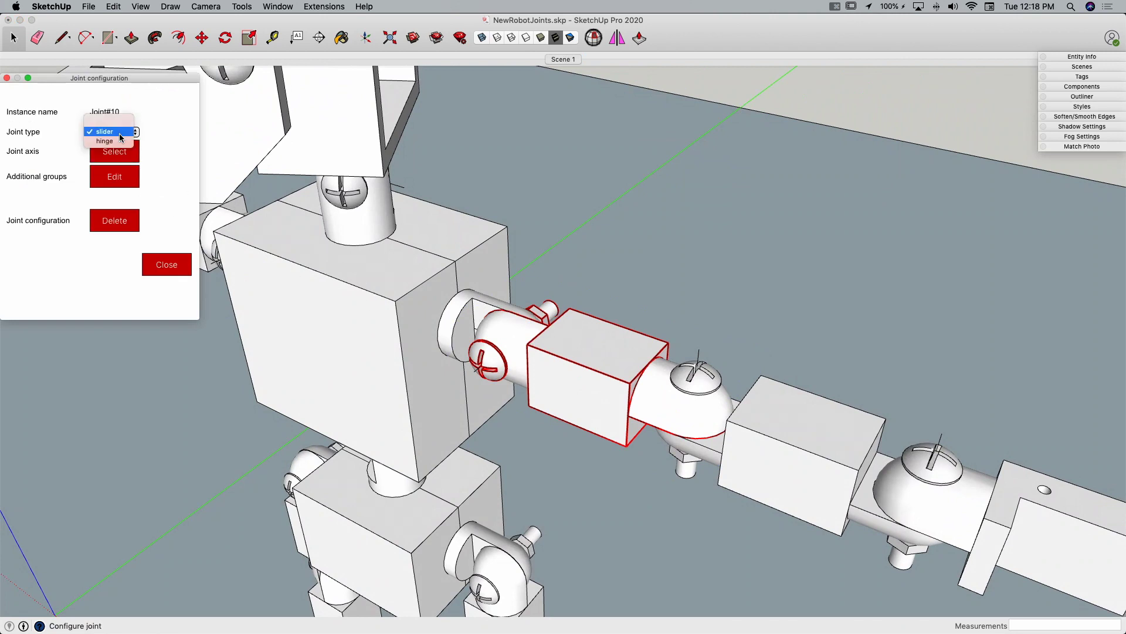
{"action": "left_click", "coordinate": [122, 142]}
{"action": "scroll", "coordinate": [487, 375], "scroll_direction": "up", "scroll_amount": 6}
{"action": "left_click", "coordinate": [460, 367]}
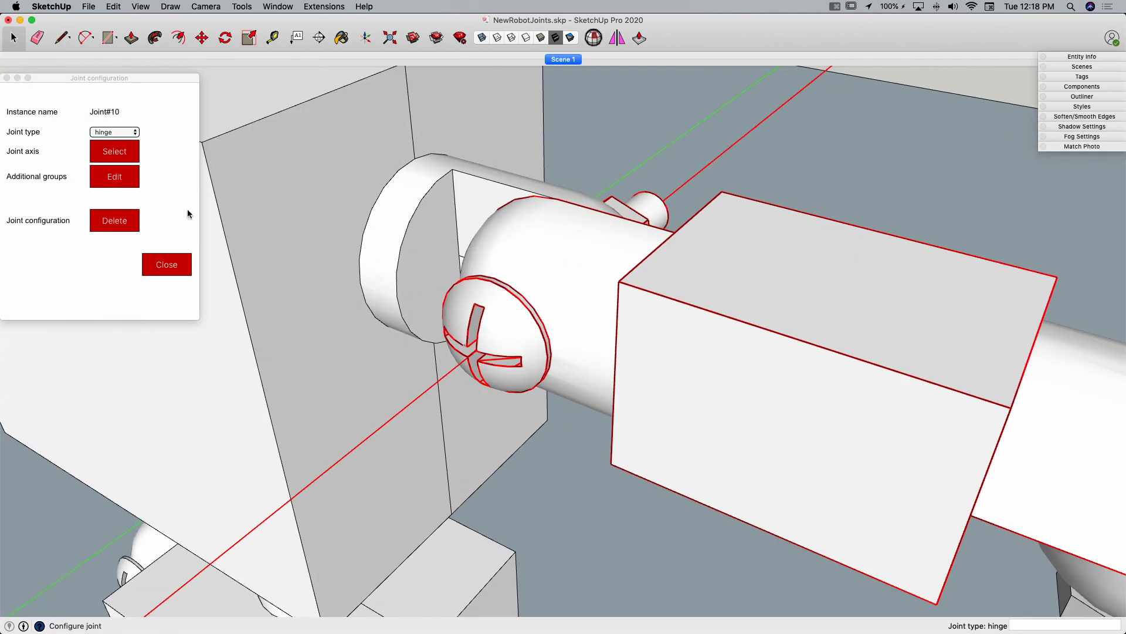
- Attach the outer arm parts to Joint#10 as additional groups, then save and close
{"action": "left_click", "coordinate": [115, 176]}
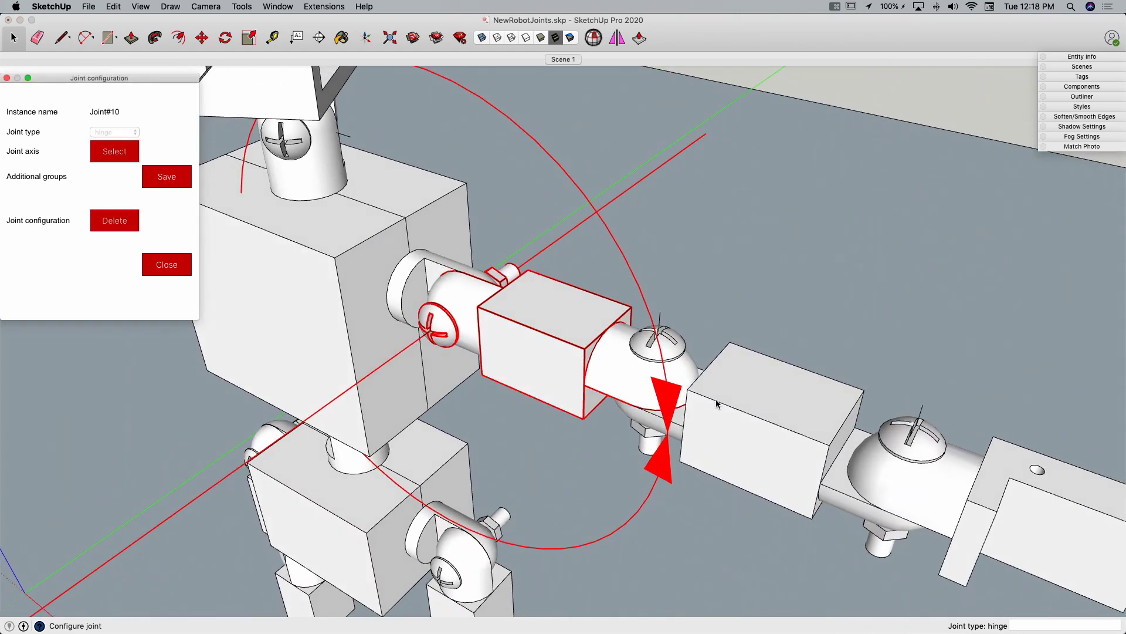
{"action": "left_click", "coordinate": [717, 404]}
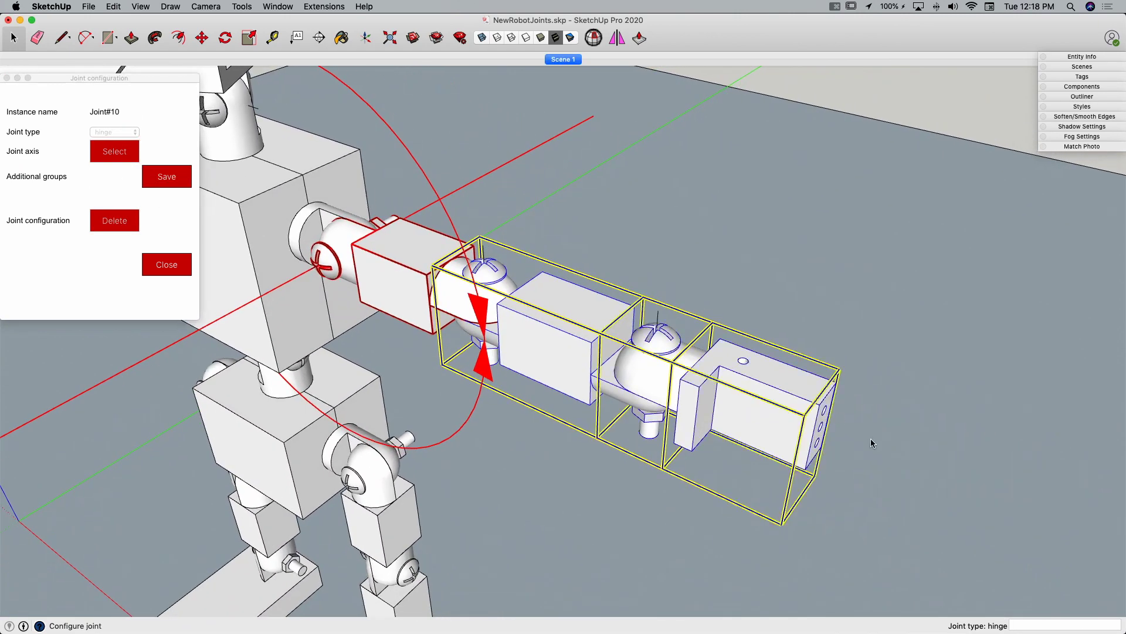
{"action": "left_click", "coordinate": [163, 178]}
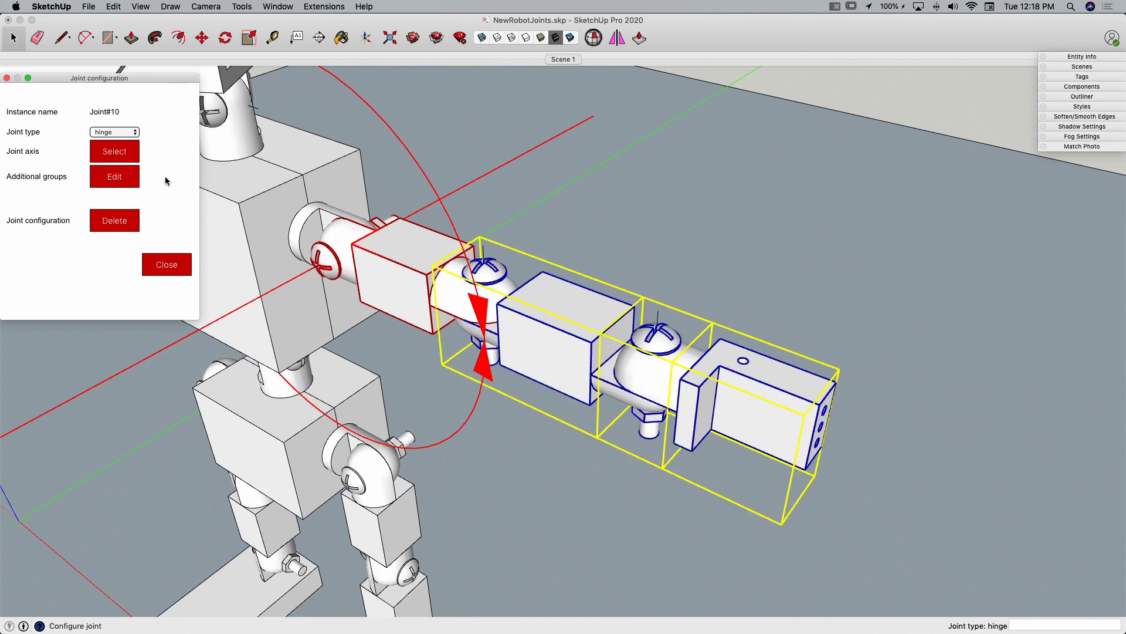
{"action": "left_click", "coordinate": [165, 269]}
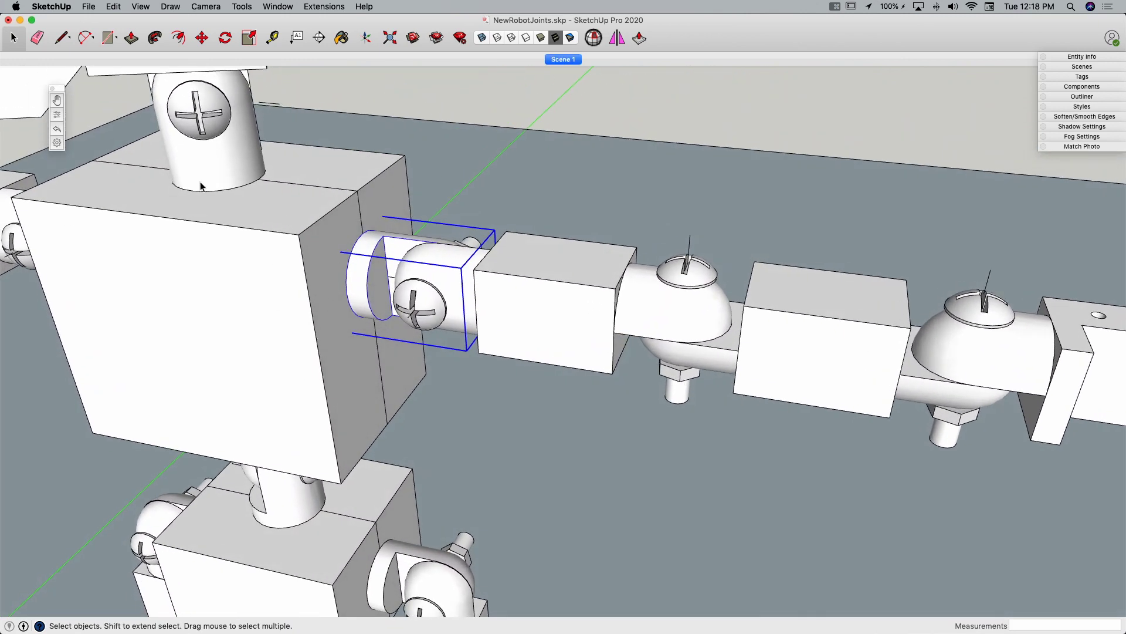
- Change shoulder Joint#11 from slider to hinge and set its rotation axis
{"action": "left_click", "coordinate": [57, 142]}
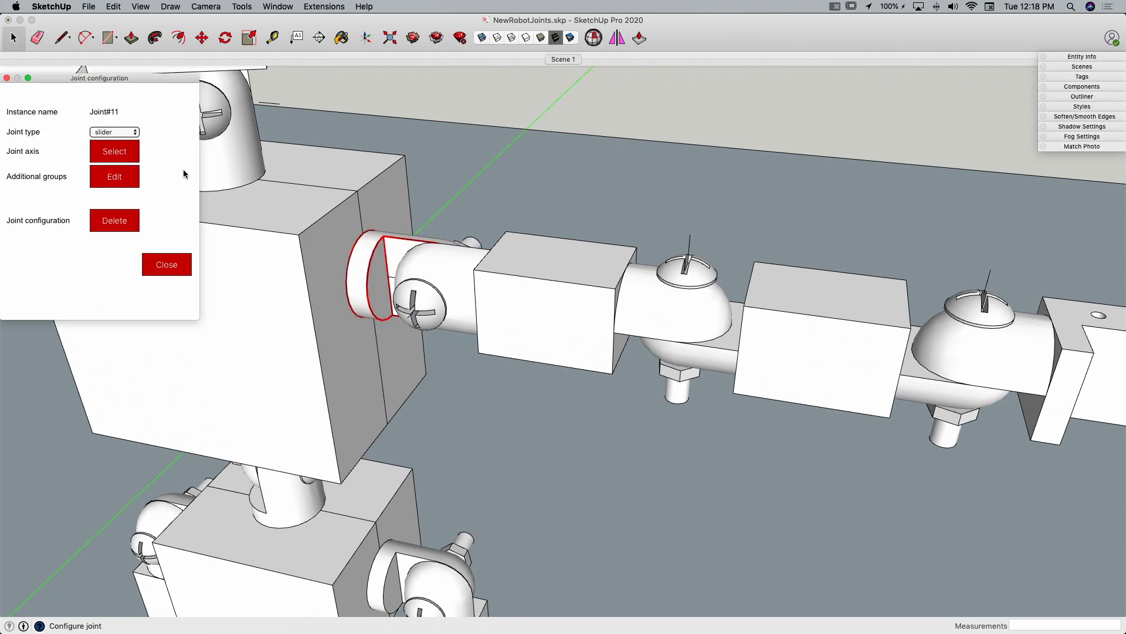
{"action": "left_click", "coordinate": [118, 132]}
{"action": "left_click", "coordinate": [120, 142]}
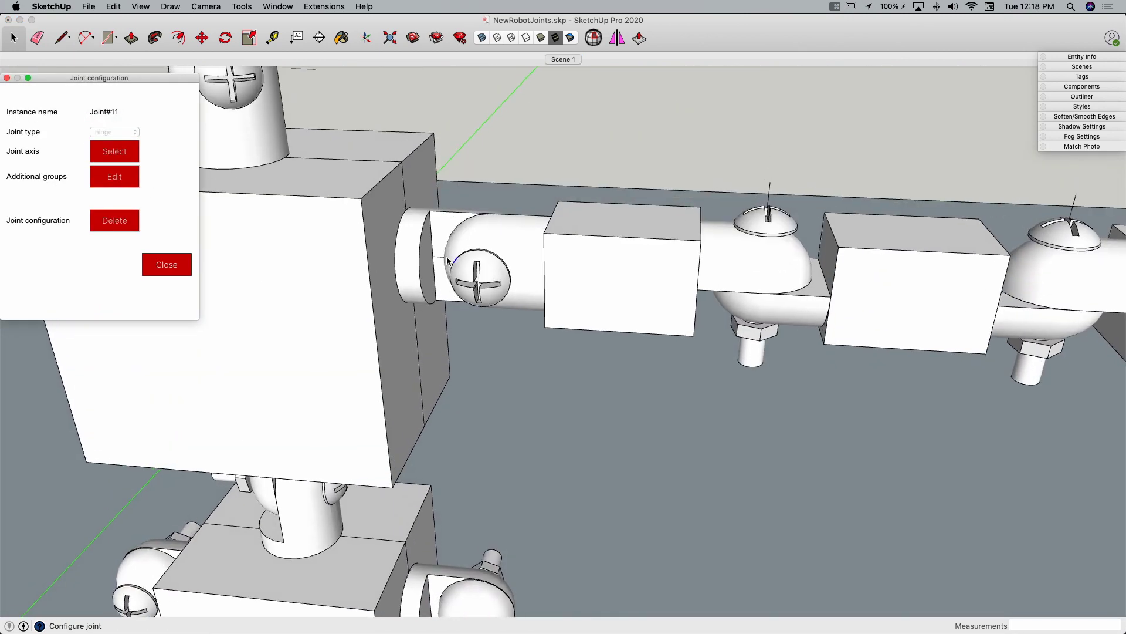
{"action": "left_click", "coordinate": [438, 262]}
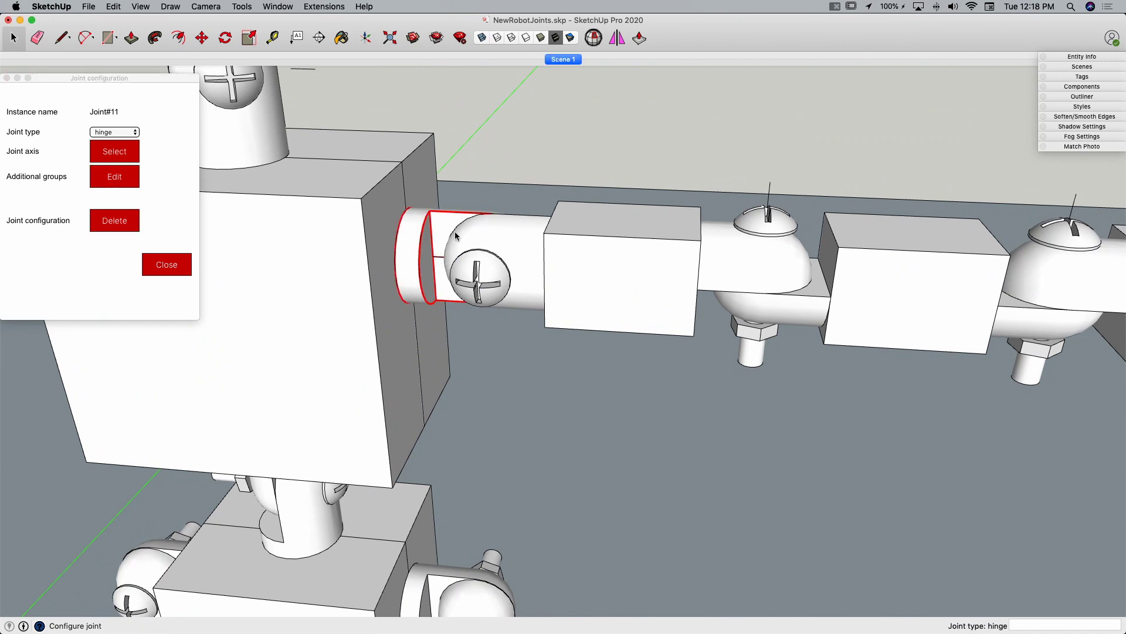
- Add the elbow, forearm and hand as Joint#11's moving groups and save
{"action": "left_click", "coordinate": [105, 176]}
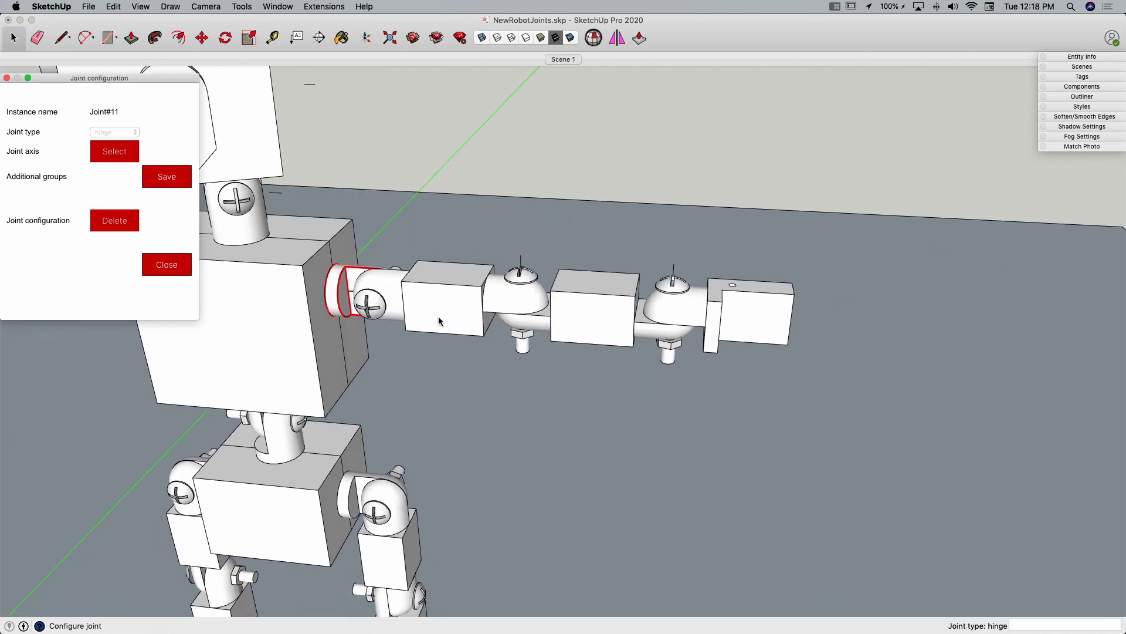
{"action": "left_click", "coordinate": [569, 322]}
{"action": "left_click", "coordinate": [742, 325]}
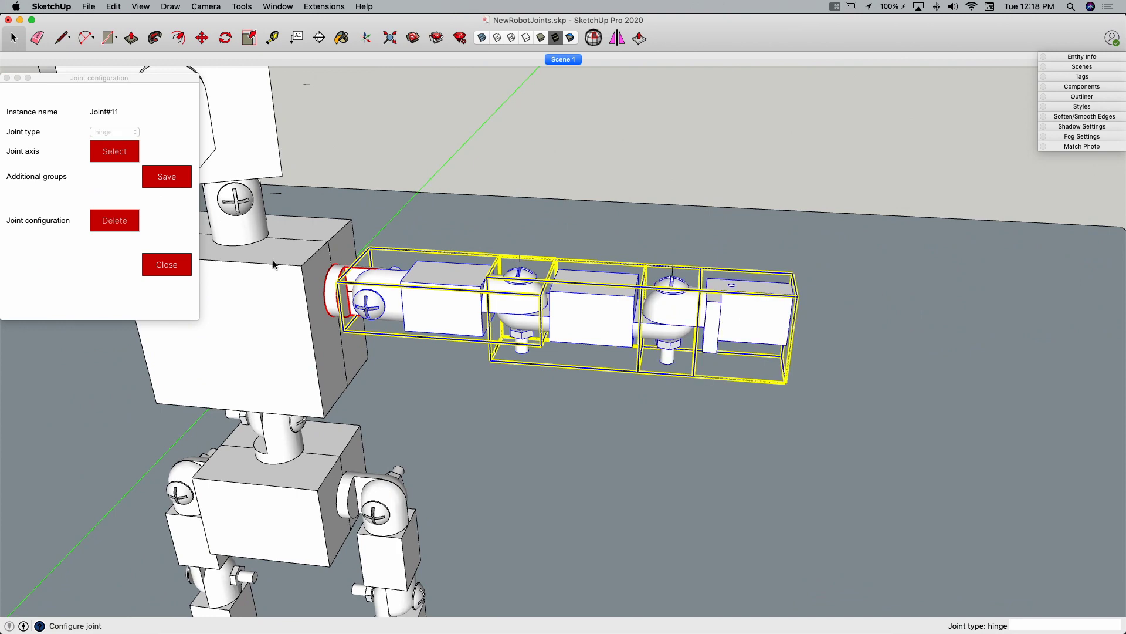
{"action": "left_click", "coordinate": [171, 182]}
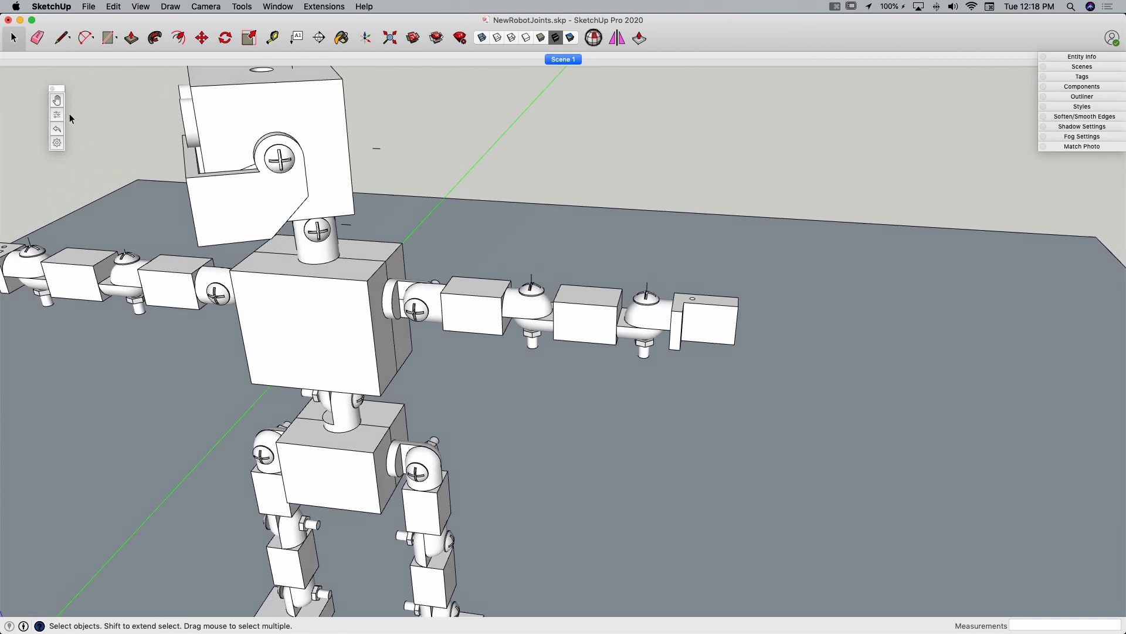
- With the posing hand tool, swing the right arm about its shoulder beside the body
{"action": "left_click", "coordinate": [55, 101]}
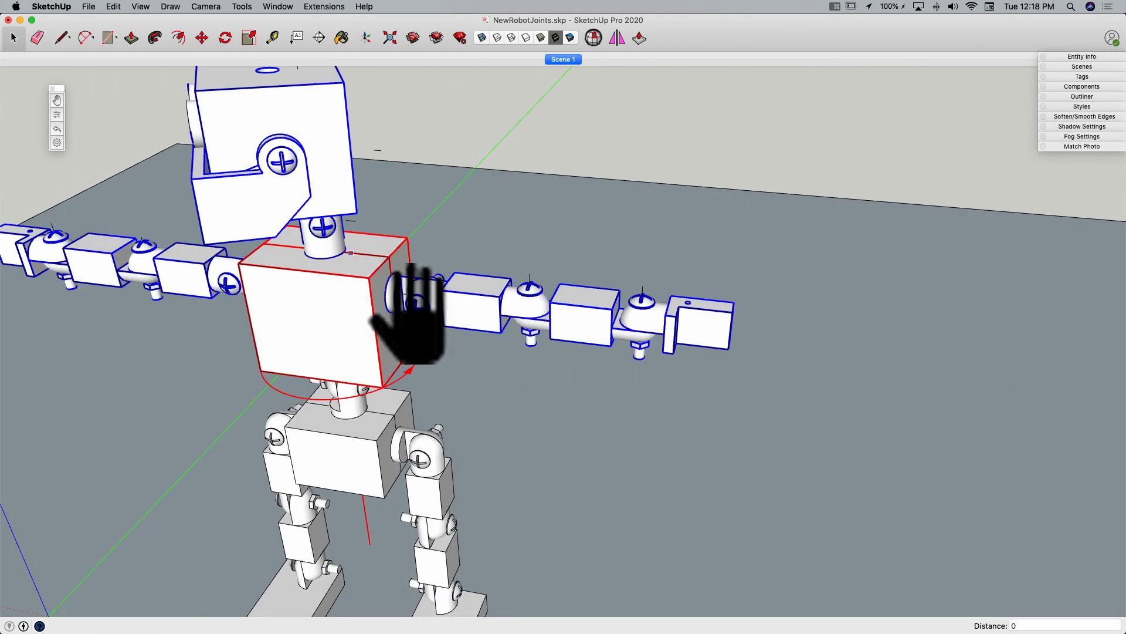
{"action": "middle_click_drag", "start_coordinate": [464, 343], "coordinate": [416, 329]}
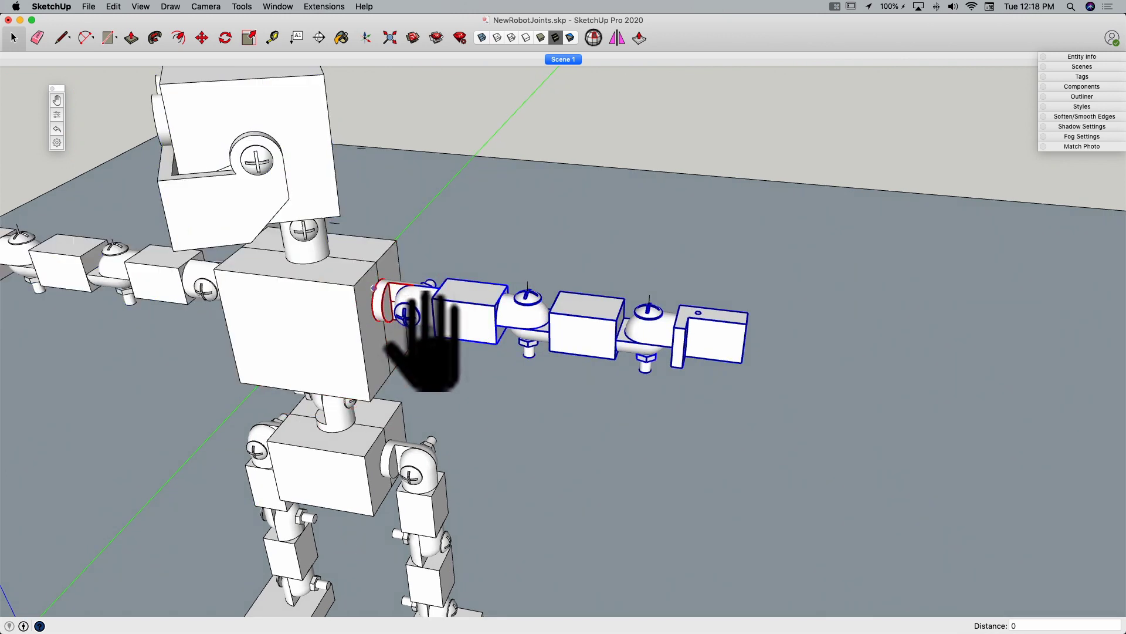
{"action": "mouse_move", "coordinate": [378, 293]}
{"action": "left_mouse_down"}
{"action": "mouse_move", "coordinate": [395, 281]}
{"action": "mouse_move", "coordinate": [388, 306]}
{"action": "left_mouse_up"}
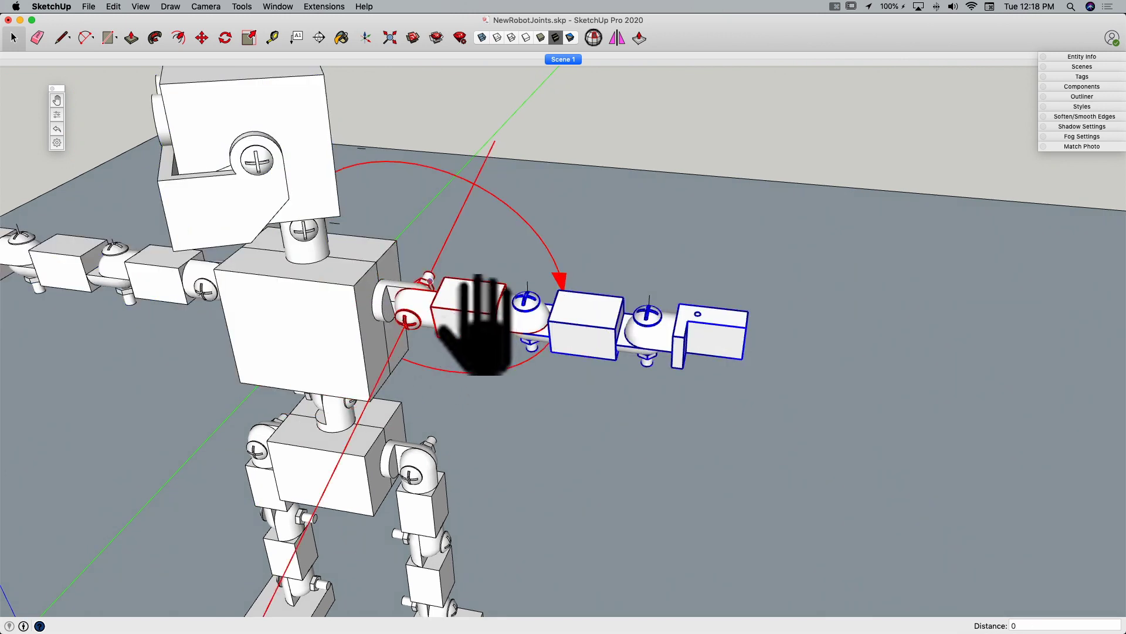
{"action": "left_click_drag", "start_coordinate": [477, 326], "coordinate": [812, 254]}
{"action": "middle_click_drag", "start_coordinate": [812, 254], "coordinate": [766, 113]}
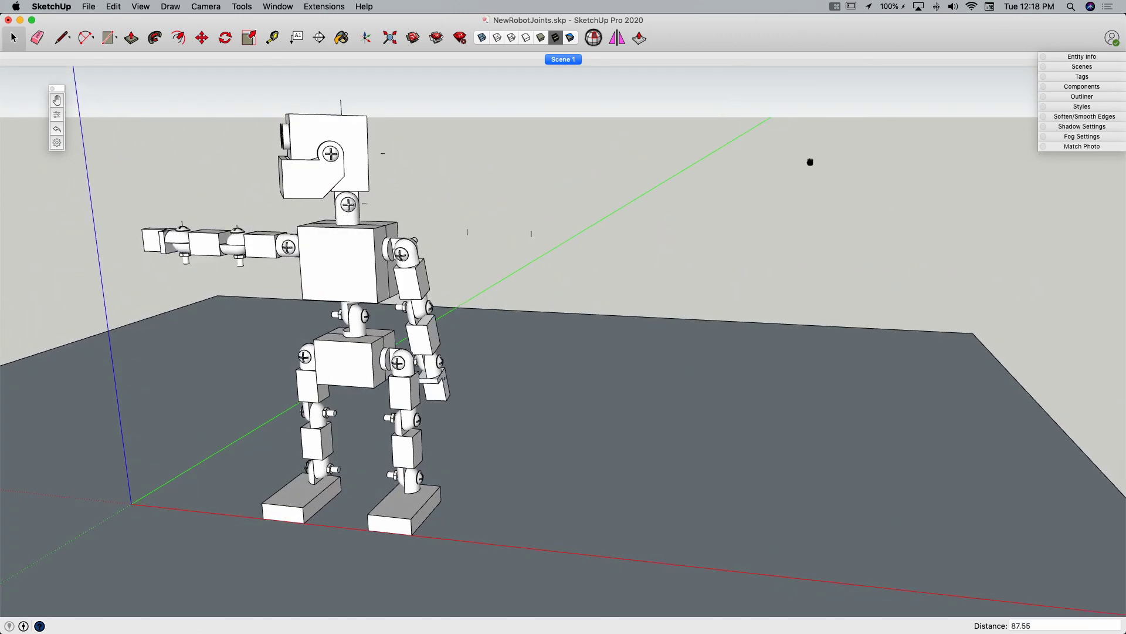
{"action": "scroll", "coordinate": [434, 375], "scroll_direction": "up", "scroll_amount": 5}
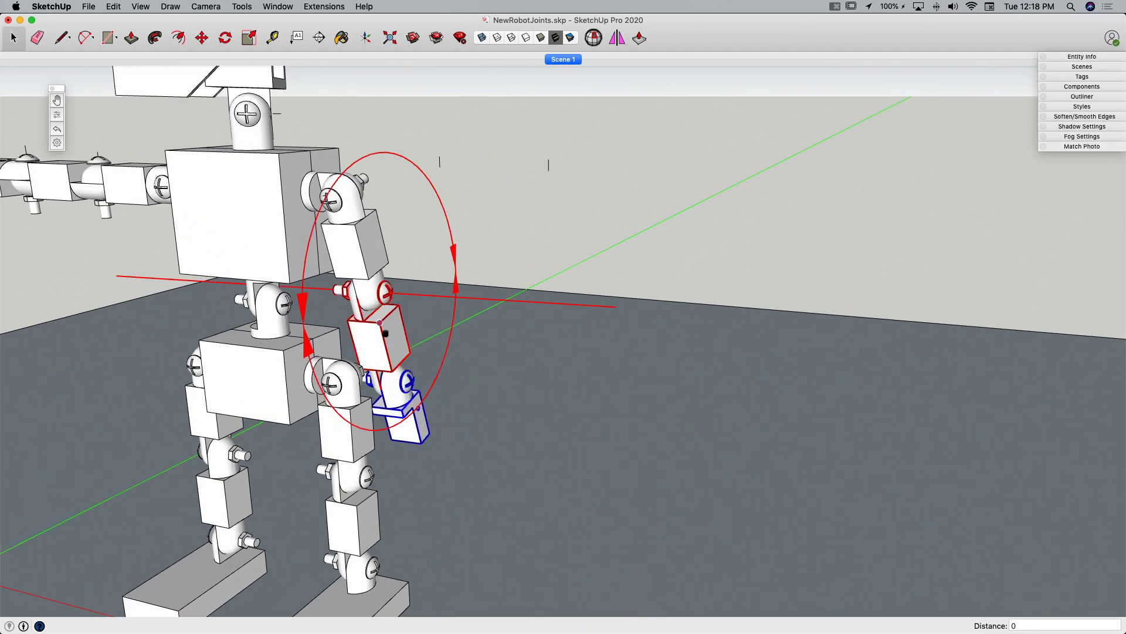
- Bend the front lower leg at the knee and swing it upward
{"action": "left_click_drag", "start_coordinate": [385, 333], "coordinate": [232, 305]}
{"action": "middle_click_drag", "start_coordinate": [232, 305], "coordinate": [162, 275]}
{"action": "left_click_drag", "start_coordinate": [162, 274], "coordinate": [167, 220]}
{"action": "scroll", "coordinate": [363, 358], "scroll_direction": "up", "scroll_amount": 5}
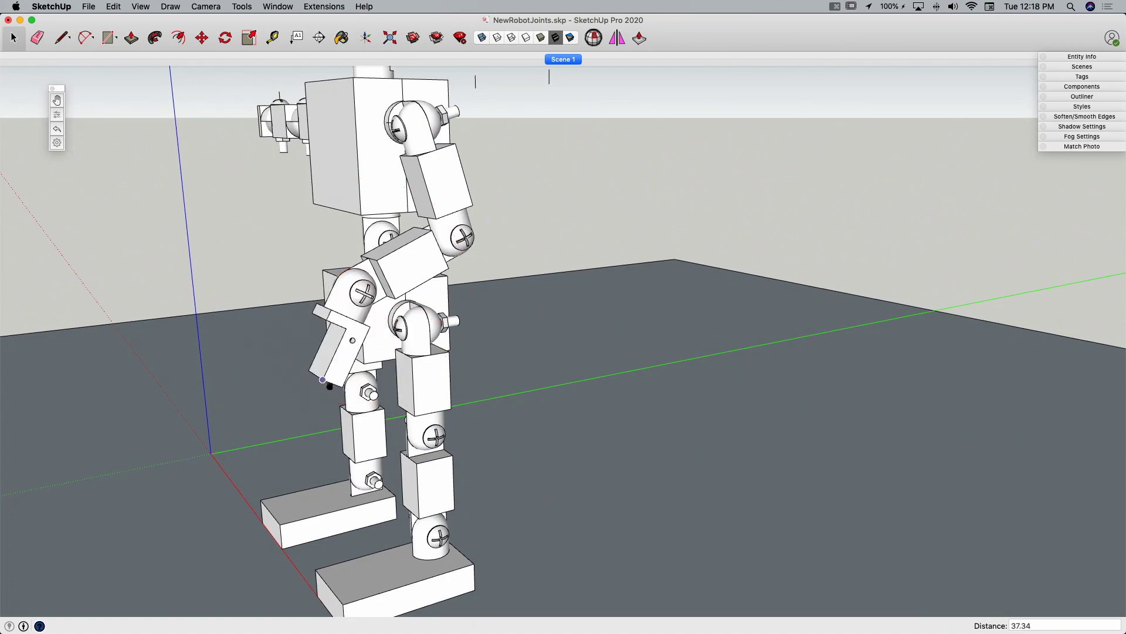
- From a front view, raise the right arm at the shoulder and bend it forward and down
{"action": "middle_click_drag", "start_coordinate": [364, 428], "coordinate": [535, 314]}
{"action": "scroll", "coordinate": [469, 252], "scroll_direction": "up", "scroll_amount": 3}
{"action": "scroll", "coordinate": [625, 245], "scroll_direction": "down", "scroll_amount": 5}
{"action": "scroll", "coordinate": [536, 315], "scroll_direction": "up", "scroll_amount": 4}
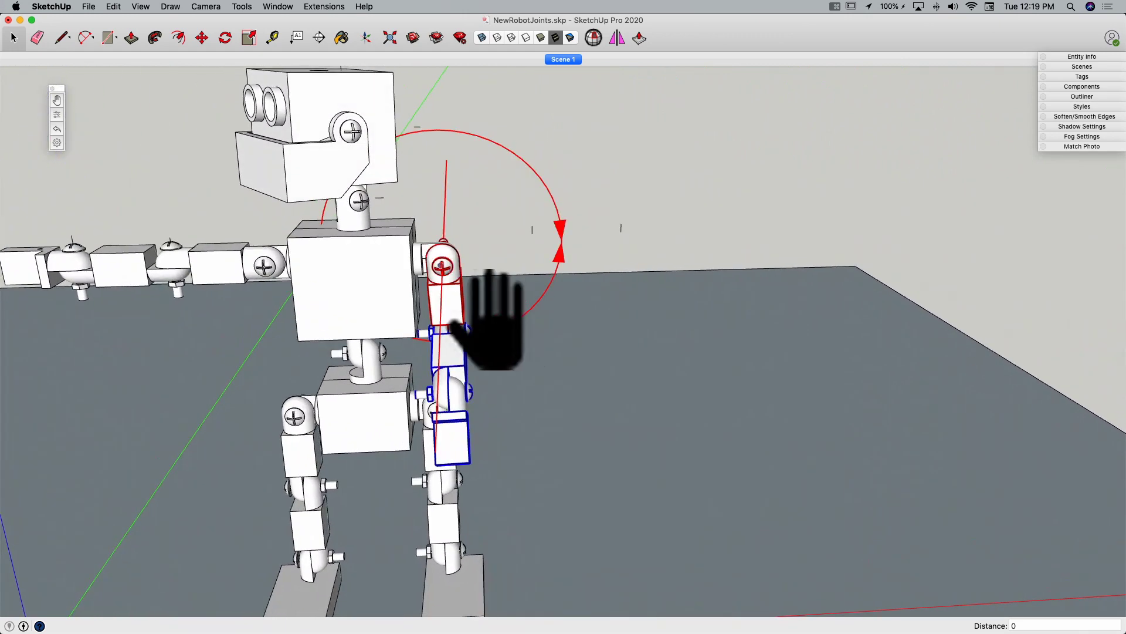
{"action": "left_click_drag", "start_coordinate": [487, 320], "coordinate": [468, 347]}
{"action": "scroll", "coordinate": [409, 385], "scroll_direction": "down", "scroll_amount": 2}
{"action": "middle_click_drag", "start_coordinate": [409, 385], "coordinate": [692, 413]}
{"action": "left_click_drag", "start_coordinate": [691, 413], "coordinate": [168, 85]}
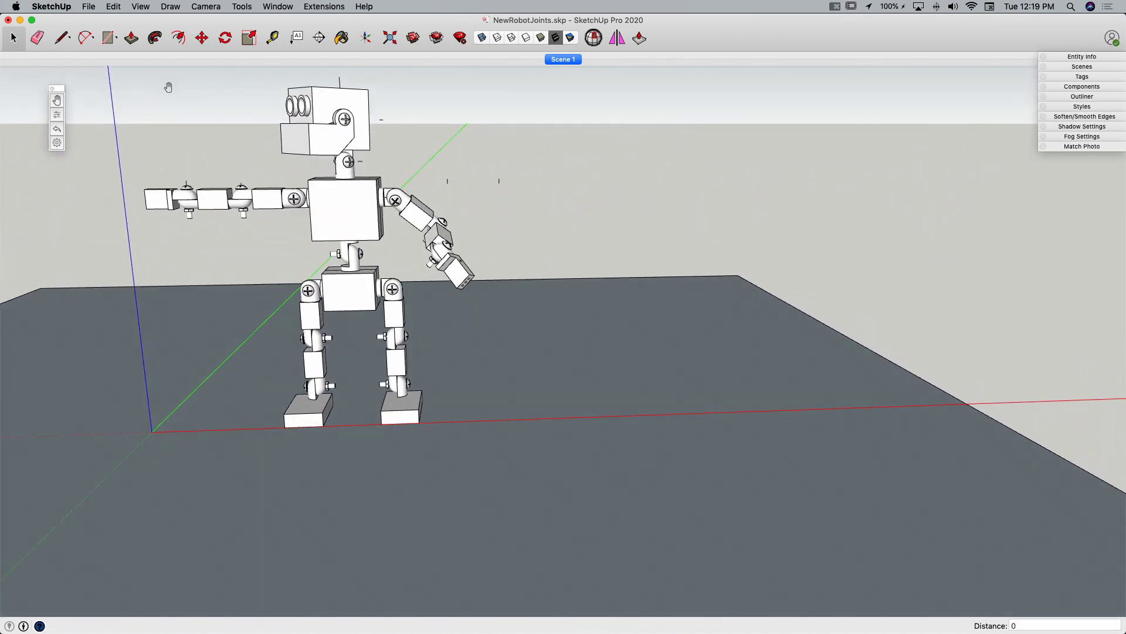
{"action": "scroll", "coordinate": [501, 340], "scroll_direction": "up", "scroll_amount": 5}
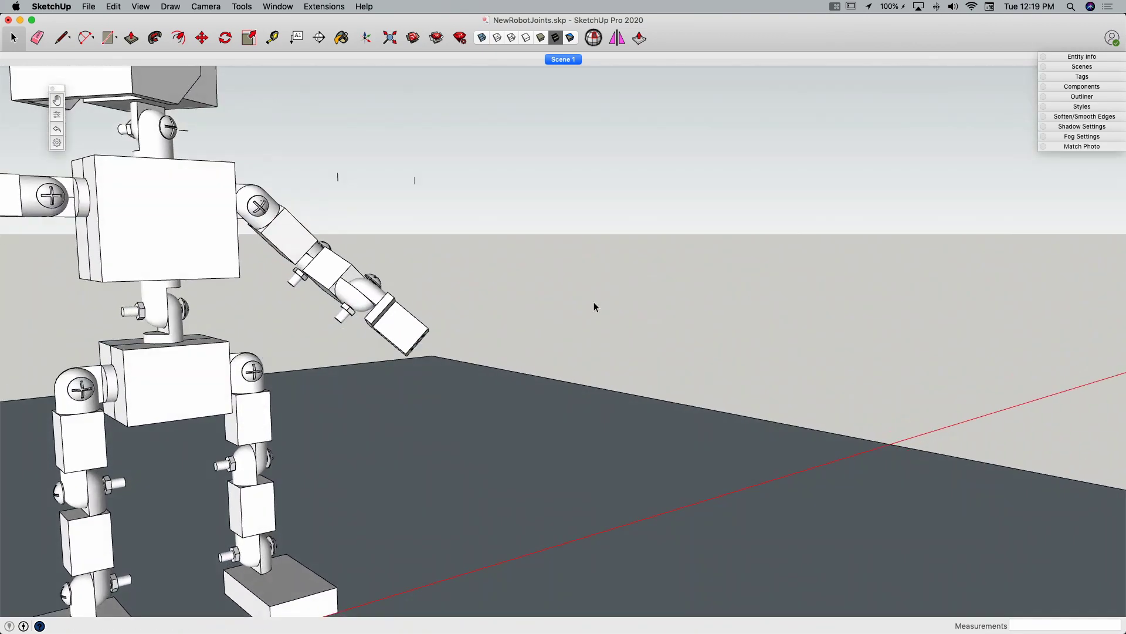
{"action": "middle_click_drag", "start_coordinate": [593, 302], "coordinate": [395, 302]}
{"action": "scroll", "coordinate": [329, 316], "scroll_direction": "down", "scroll_amount": 3}
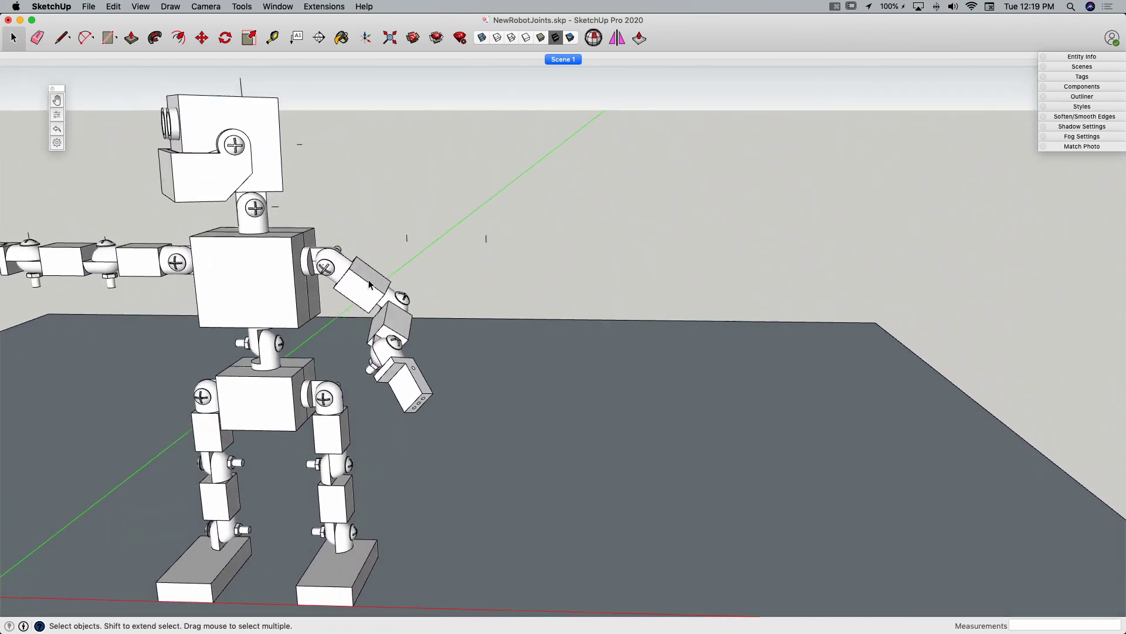
{"action": "middle_click_drag", "start_coordinate": [329, 316], "coordinate": [502, 207]}
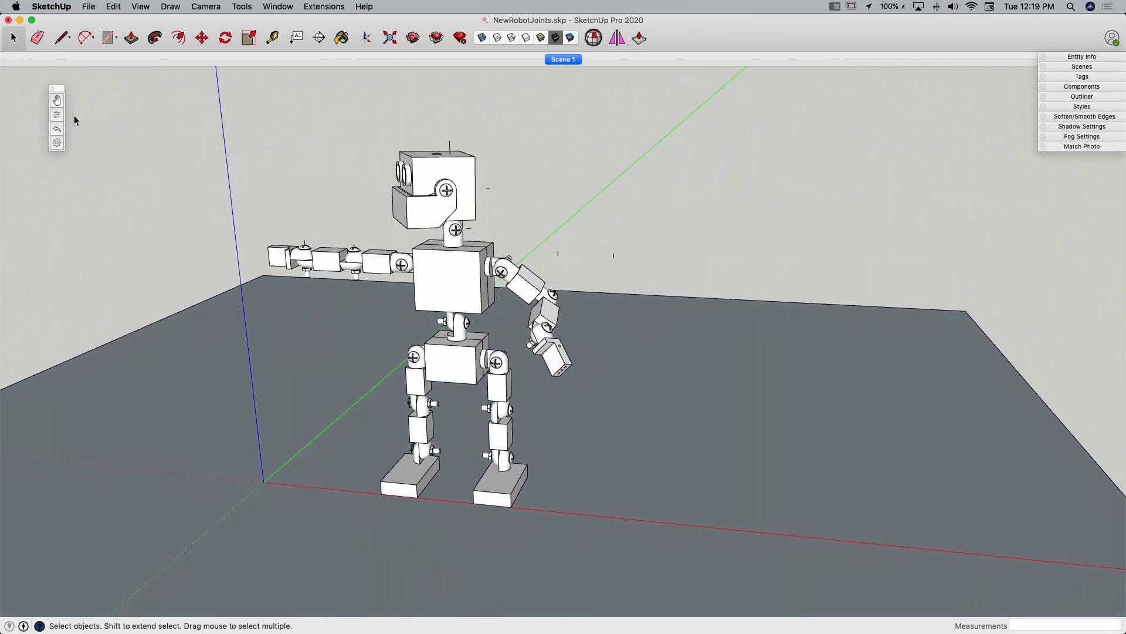
- Use the posing hand tool to drag the neck joint so the head faces forward
{"action": "left_click", "coordinate": [57, 105]}
{"action": "scroll", "coordinate": [463, 258], "scroll_direction": "up", "scroll_amount": 5}
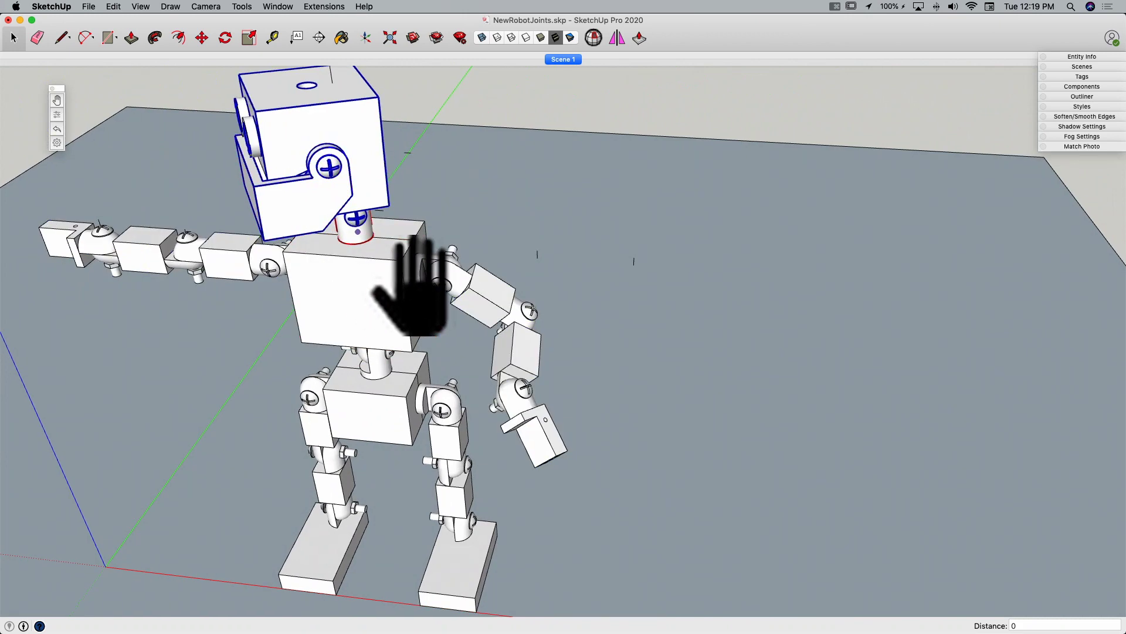
{"action": "mouse_move", "coordinate": [377, 247]}
{"action": "middle_mouse_down"}
{"action": "mouse_move", "coordinate": [502, 247]}
{"action": "mouse_move", "coordinate": [586, 323]}
{"action": "mouse_move", "coordinate": [649, 344]}
{"action": "mouse_move", "coordinate": [655, 363]}
{"action": "mouse_move", "coordinate": [565, 196]}
{"action": "mouse_move", "coordinate": [587, 229]}
{"action": "mouse_move", "coordinate": [596, 214]}
{"action": "middle_mouse_up"}
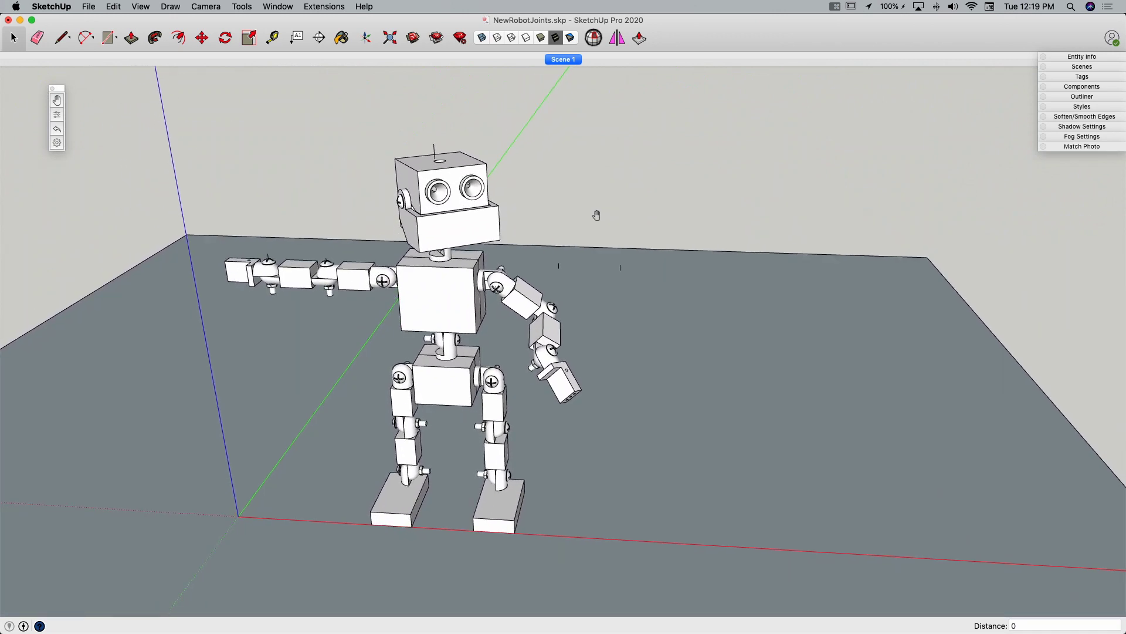